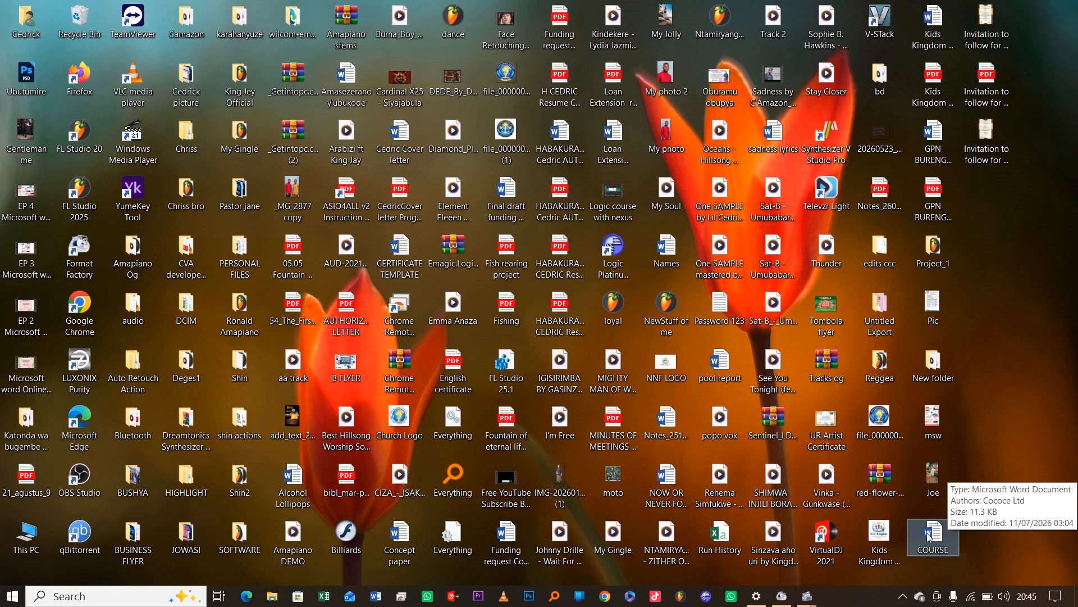
Open the COURSE Word document from its desktop icon
{"action": "double_click", "coordinate": [938, 534]}
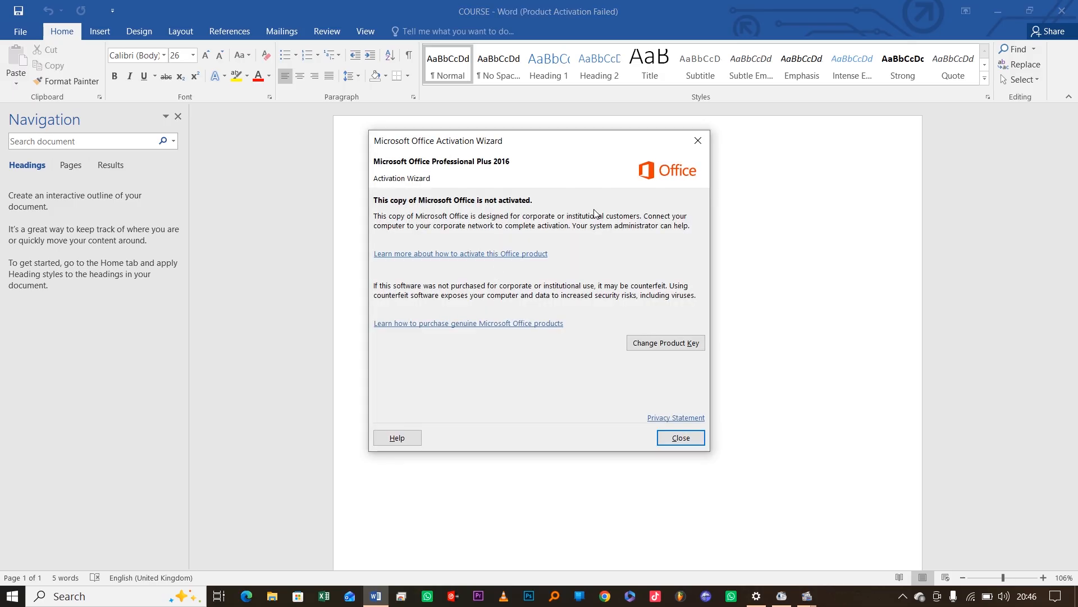
Close the Microsoft Office Activation Wizard notice
{"action": "left_click", "coordinate": [699, 141]}
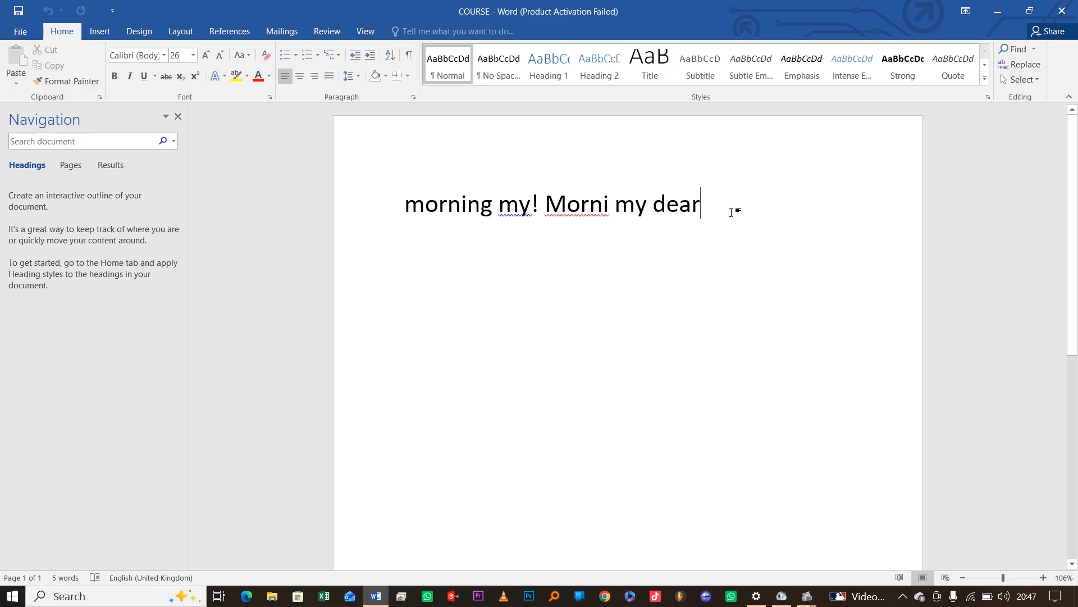
Add a 'Font type' line below 'morning my! Morni my dear' and select it
{"action": "key", "text": "Return"}
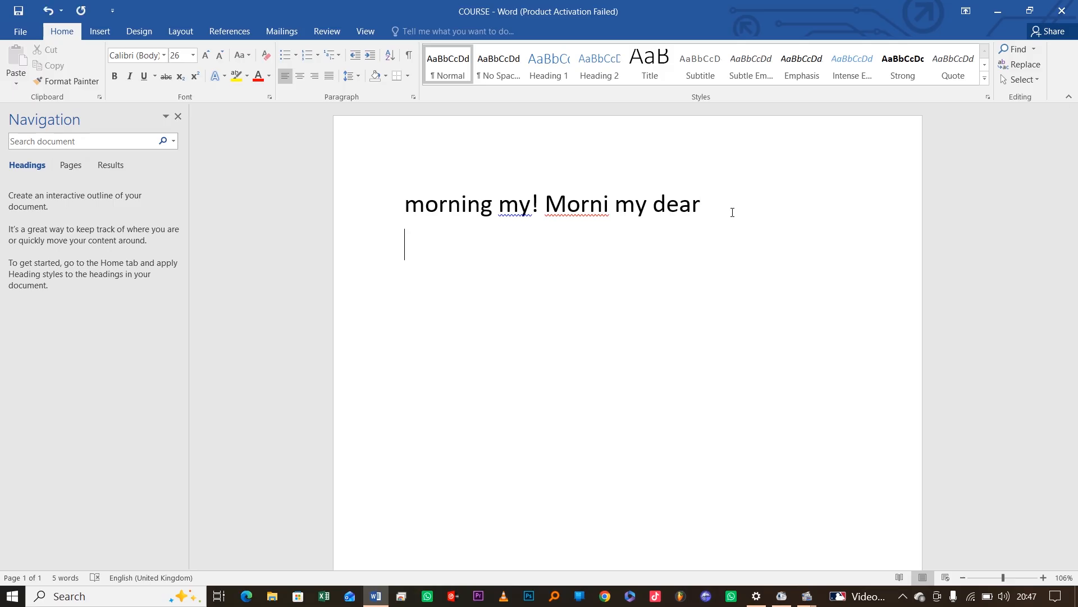
{"action": "type", "text": "Font type"}
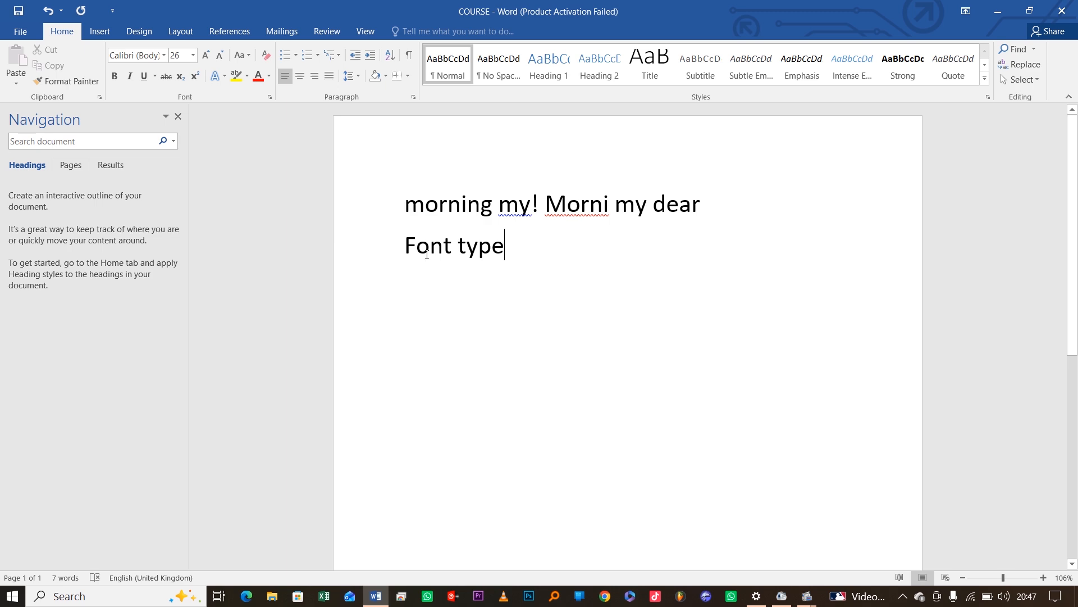
{"action": "left_click", "coordinate": [386, 253]}
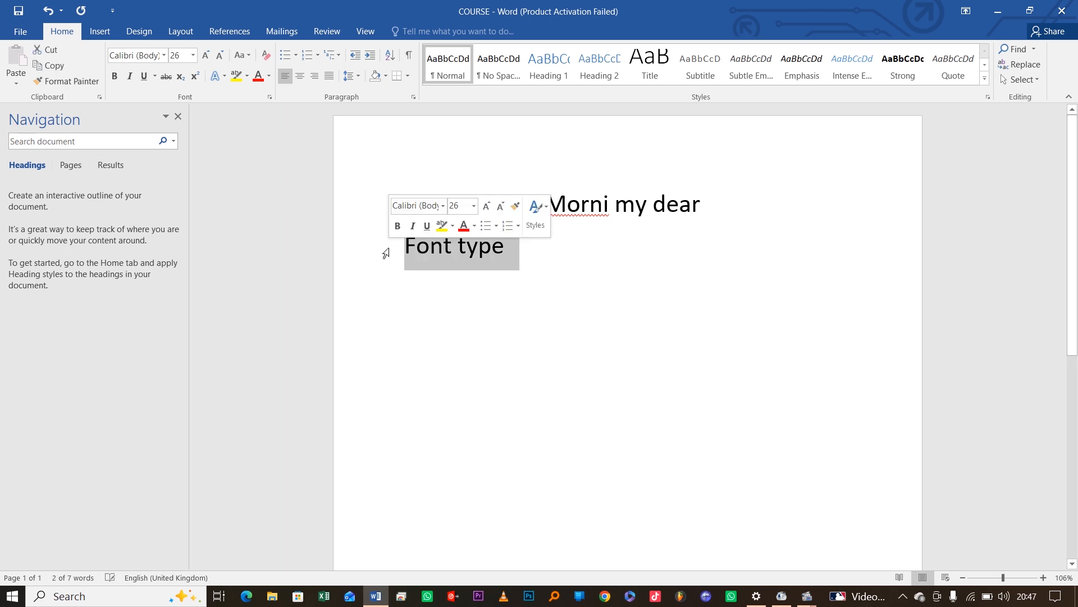
{"action": "left_click", "coordinate": [429, 251]}
{"action": "left_click_drag", "start_coordinate": [509, 252], "coordinate": [412, 253]}
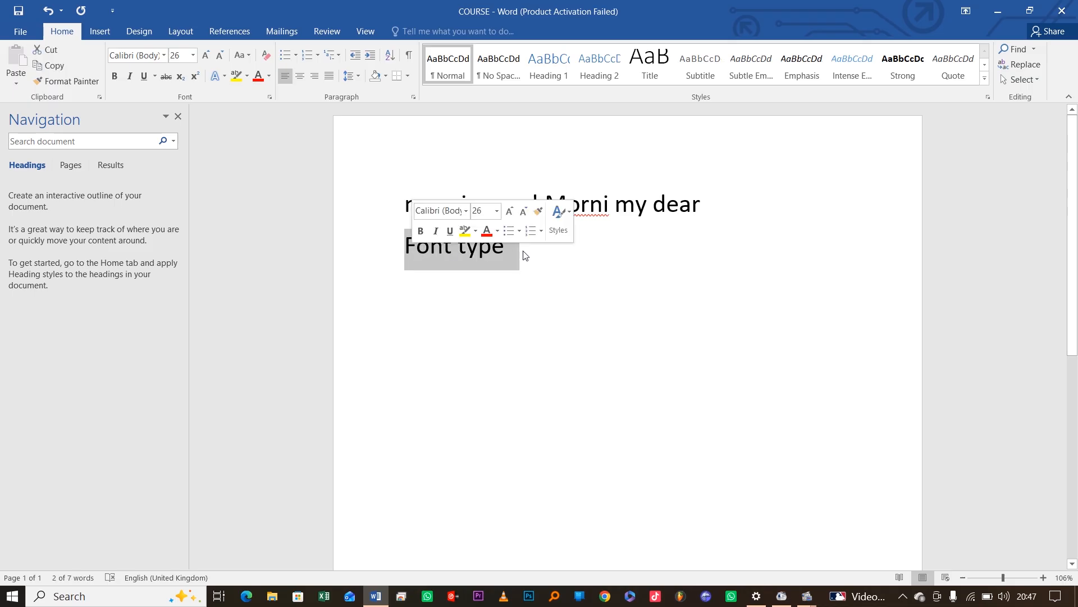
{"action": "left_click", "coordinate": [444, 256]}
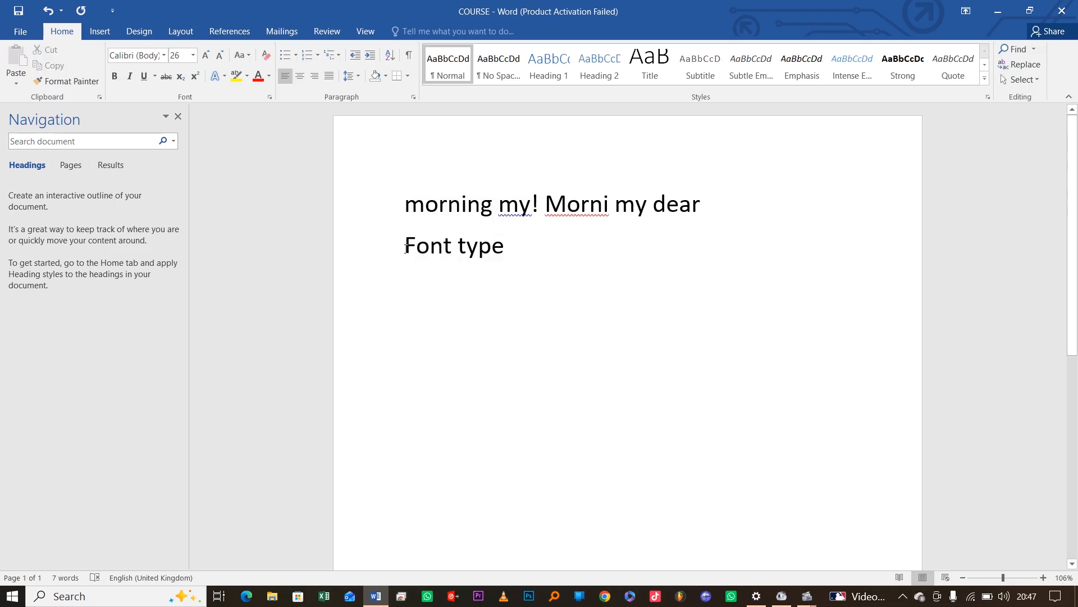
{"action": "left_click_drag", "start_coordinate": [405, 248], "coordinate": [497, 255]}
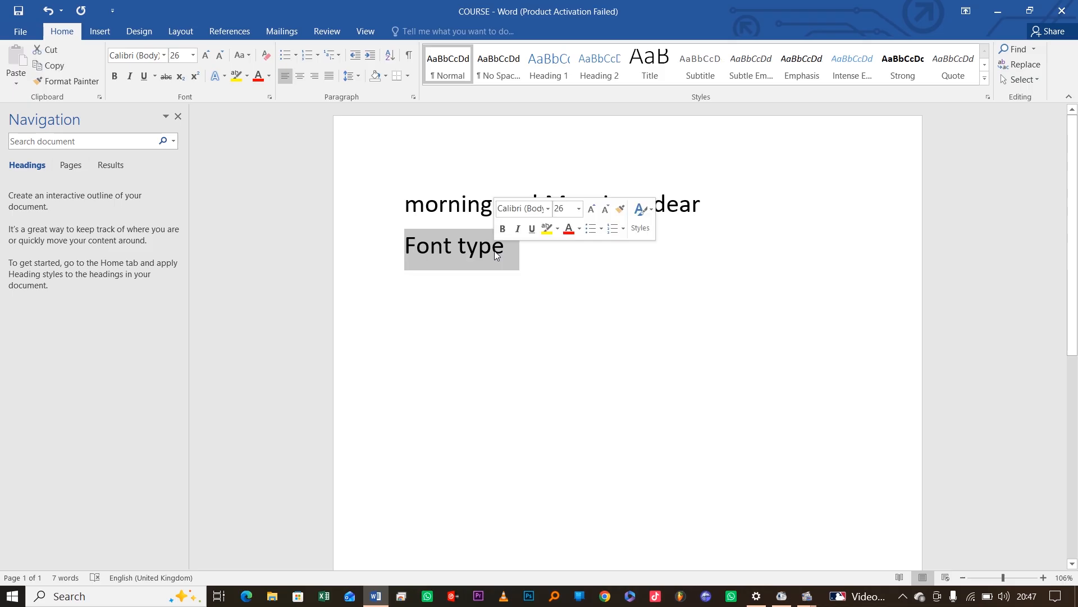
{"action": "left_click", "coordinate": [431, 247]}
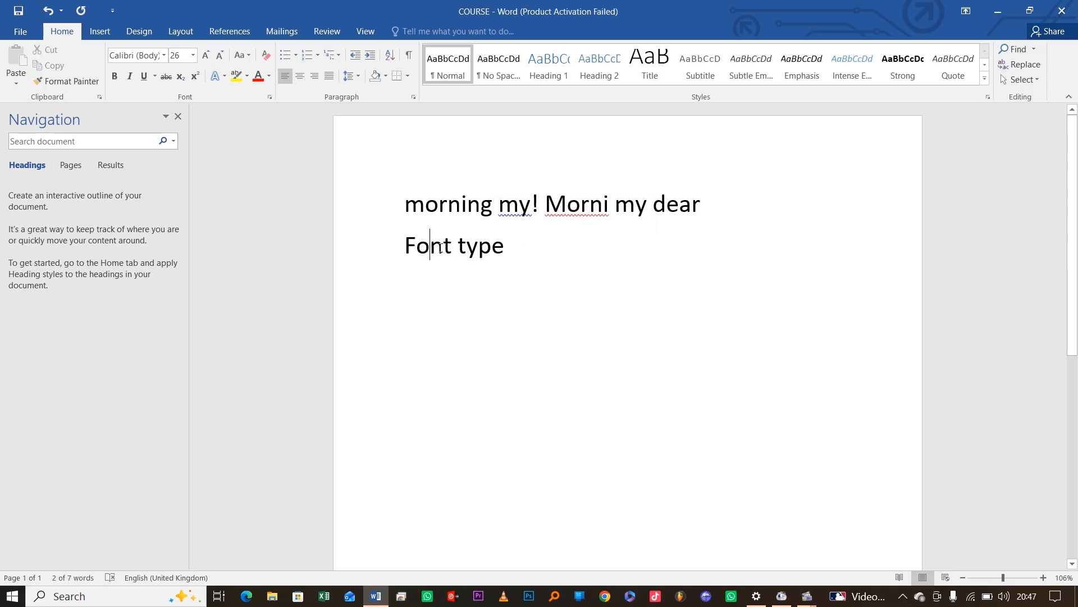
{"action": "left_click_drag", "start_coordinate": [512, 255], "coordinate": [459, 253]}
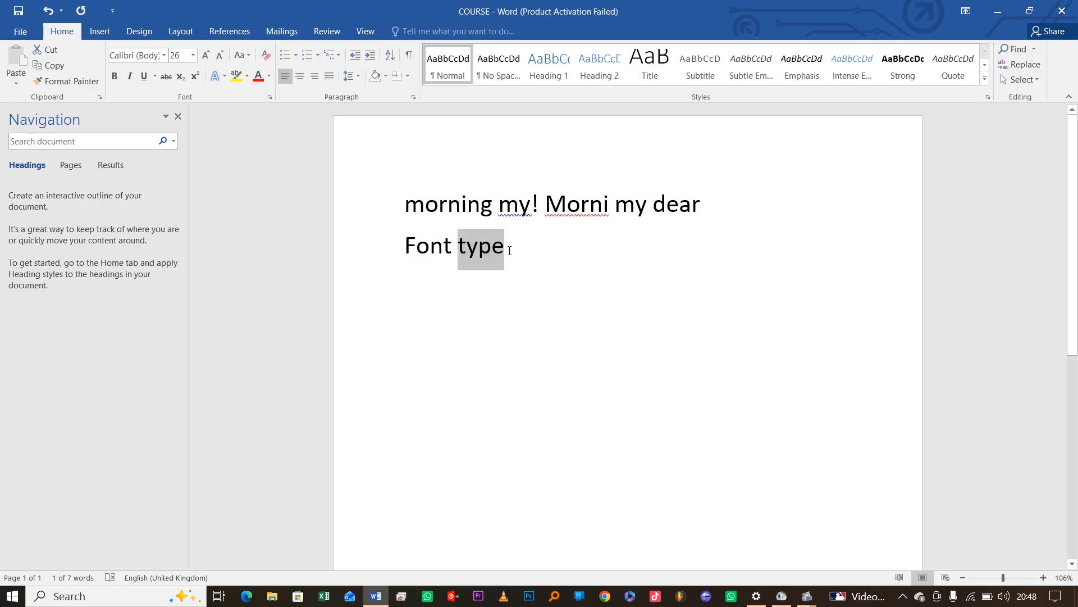
{"action": "left_click", "coordinate": [390, 254]}
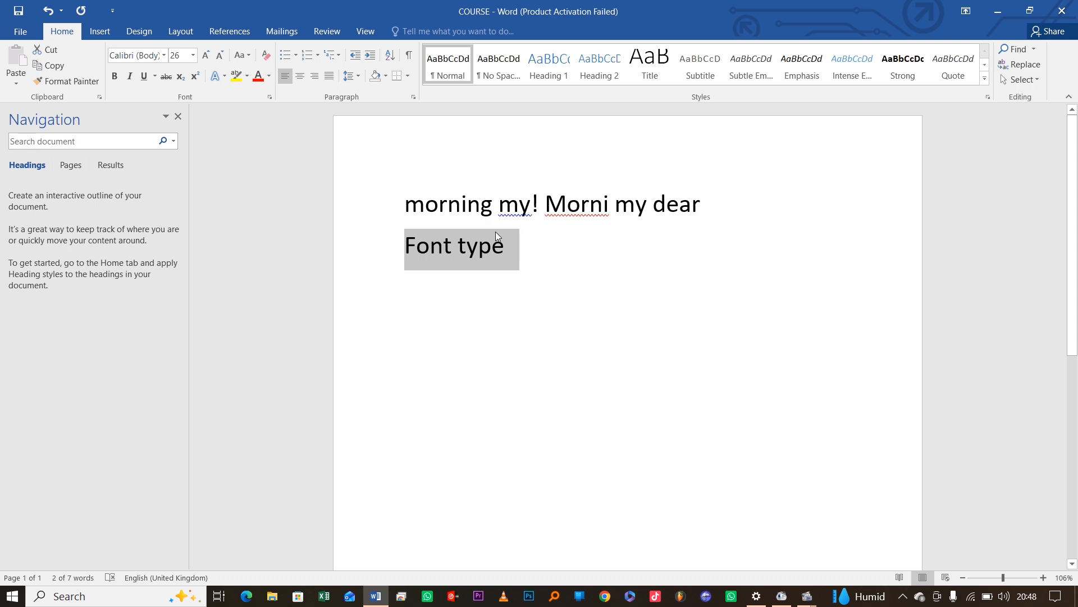
{"action": "left_click", "coordinate": [164, 56]}
{"action": "left_click", "coordinate": [166, 56]}
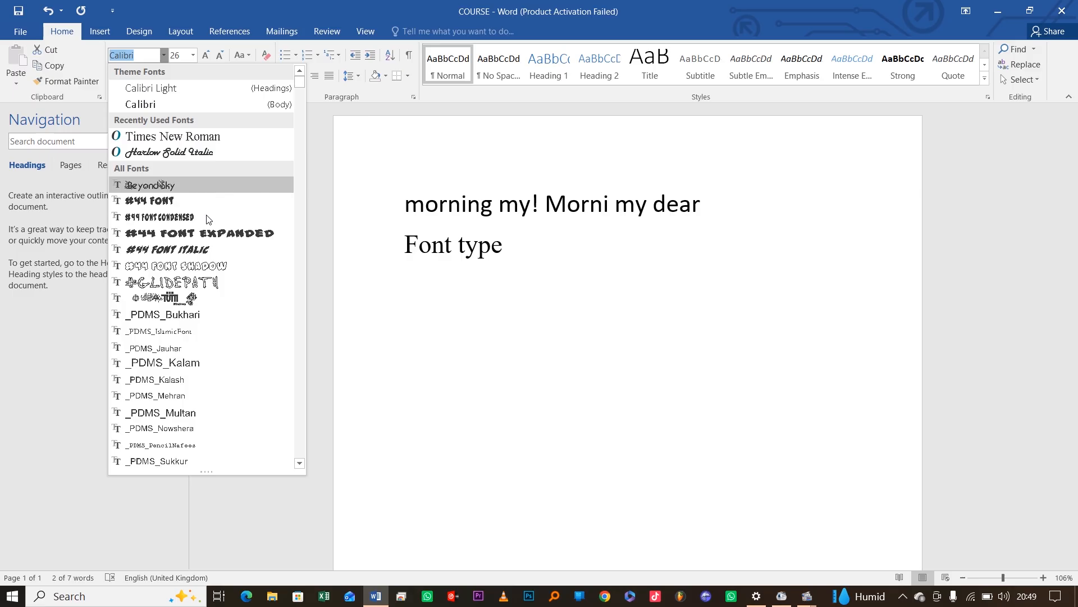
{"action": "left_click", "coordinate": [432, 258]}
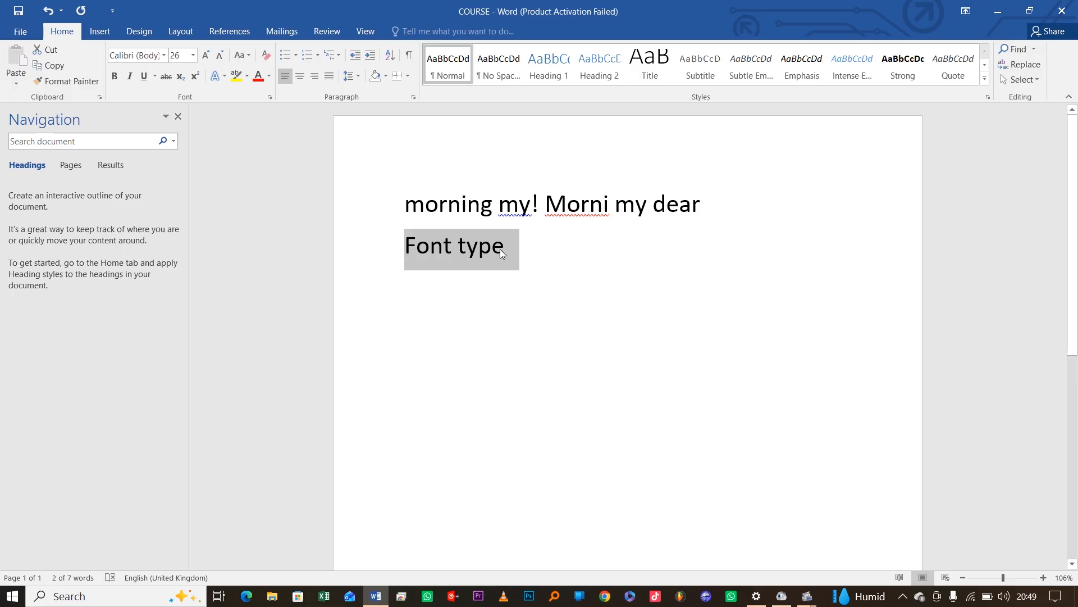
{"action": "left_click", "coordinate": [414, 251]}
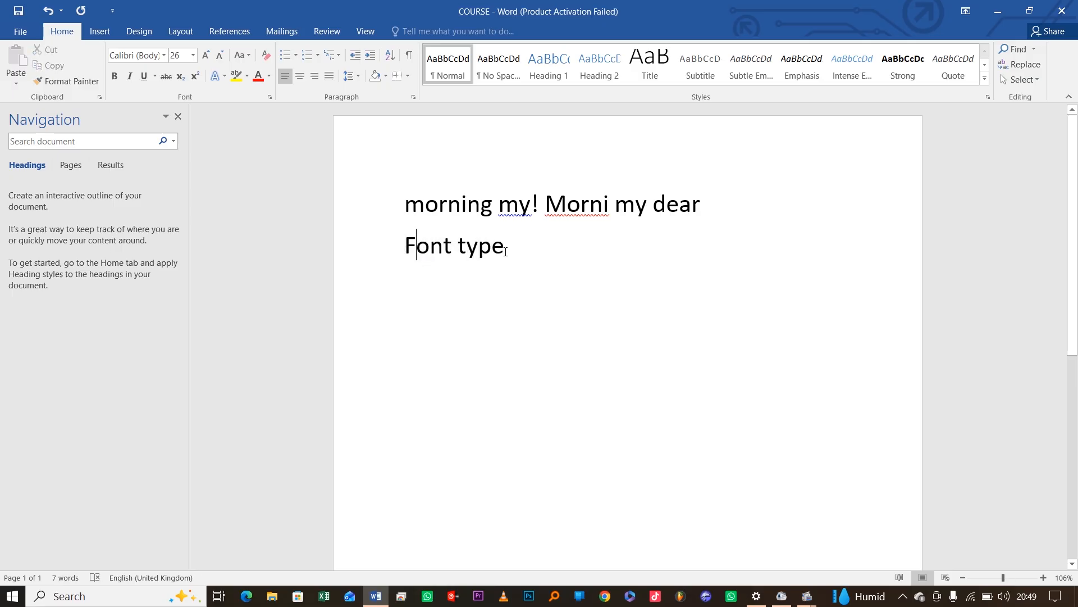
{"action": "left_click_drag", "start_coordinate": [505, 251], "coordinate": [405, 253]}
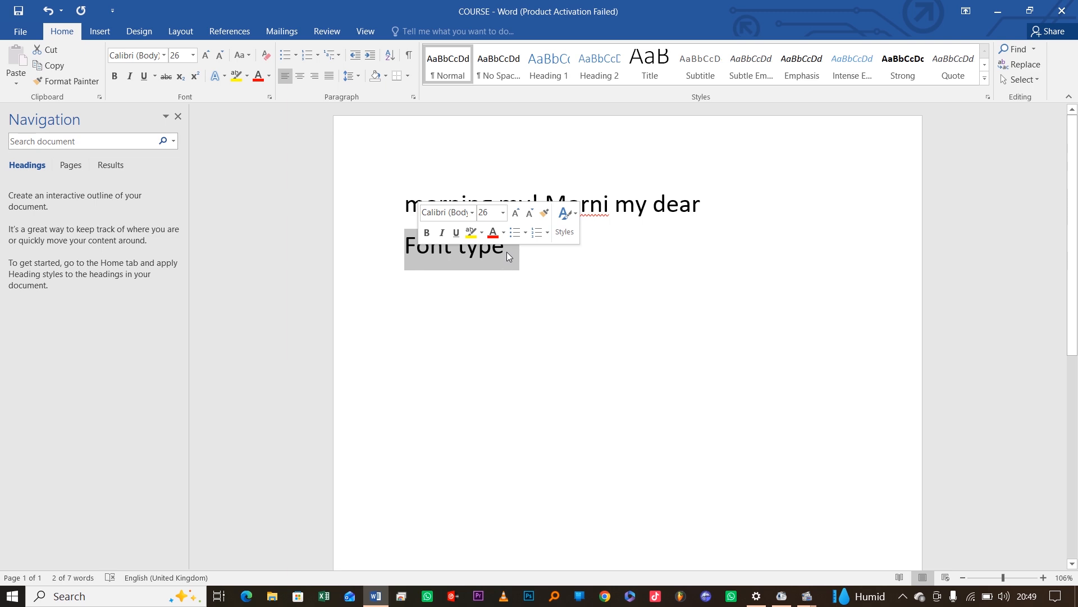
{"action": "left_click", "coordinate": [466, 254]}
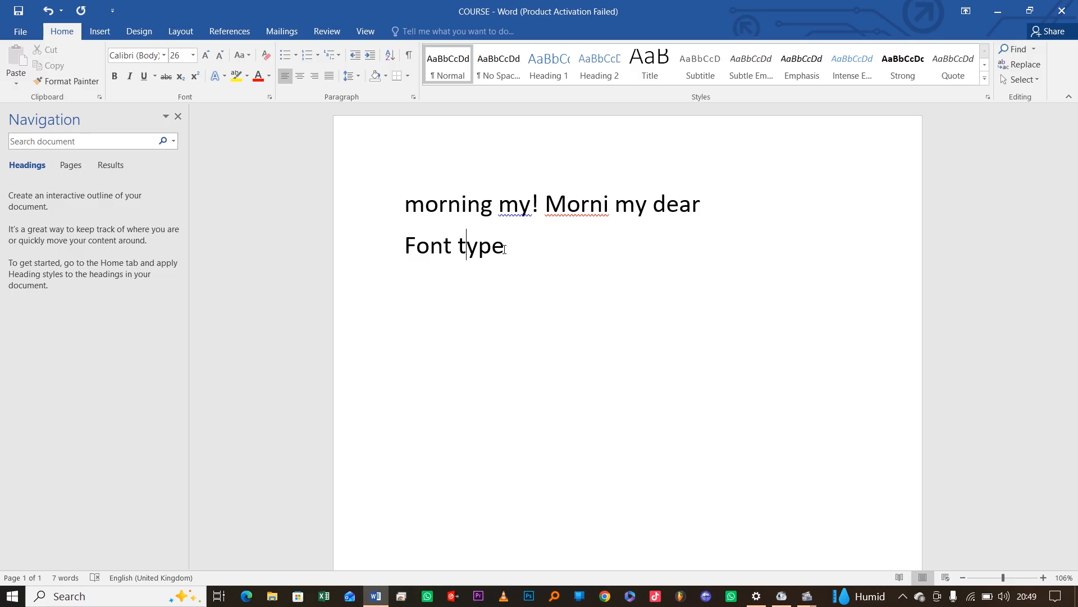
{"action": "left_click_drag", "start_coordinate": [504, 249], "coordinate": [424, 251]}
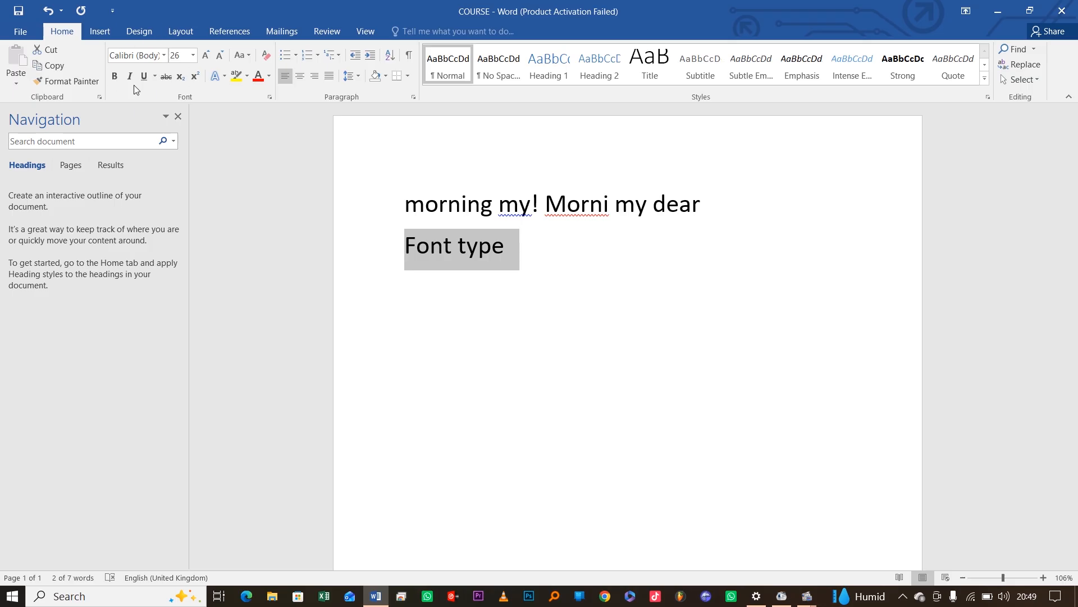
Browse the Font name list for a new font for the Font type line
{"action": "left_click", "coordinate": [164, 54]}
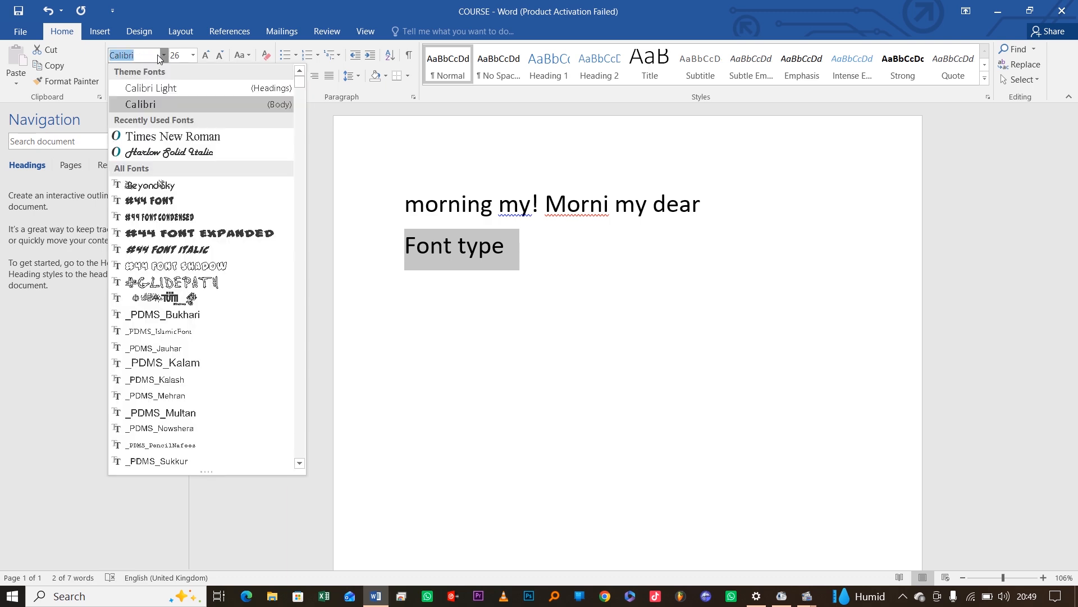
{"action": "left_click", "coordinate": [165, 54]}
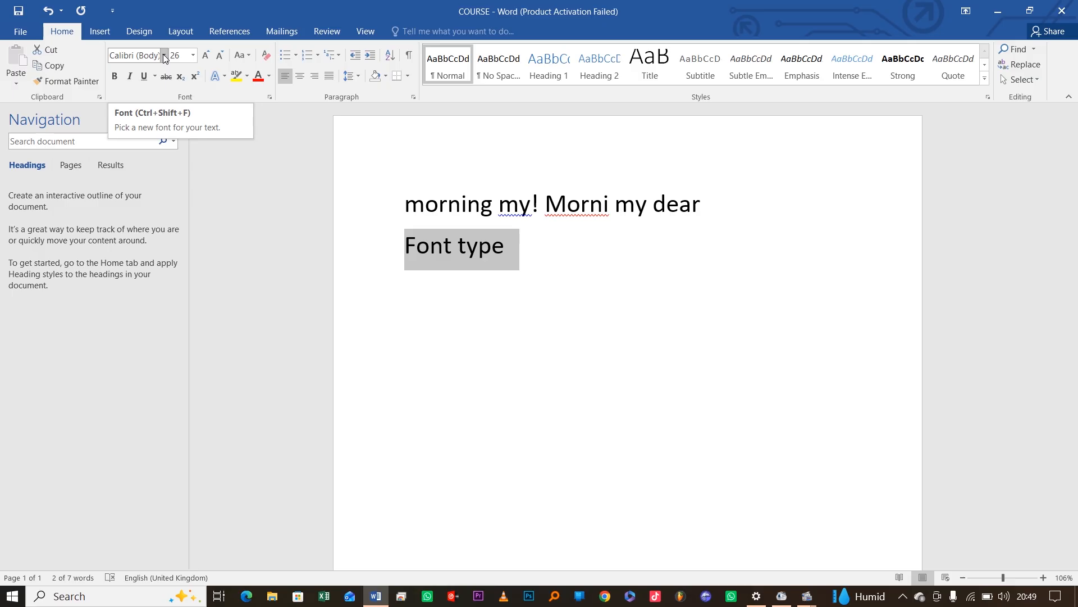
{"action": "left_click", "coordinate": [165, 55]}
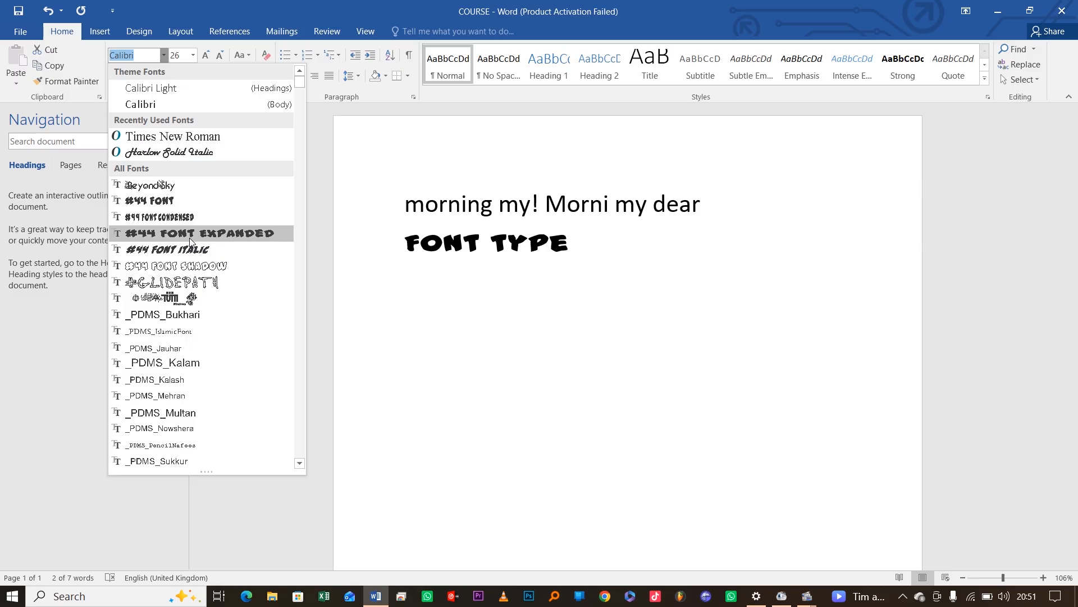
{"action": "scroll", "coordinate": [197, 337], "scroll_direction": "down", "scroll_amount": 2}
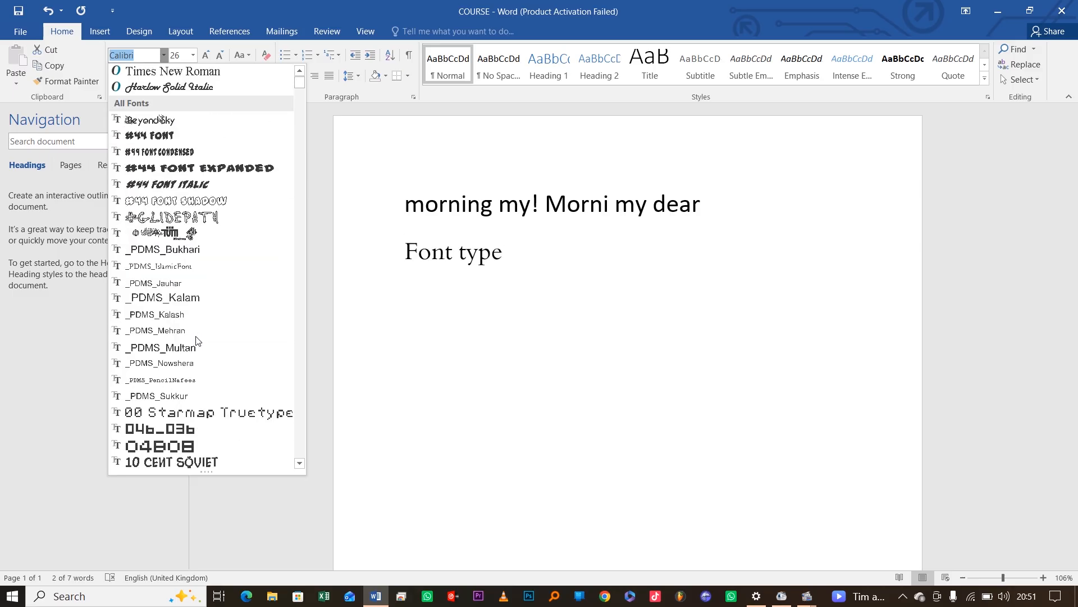
{"action": "scroll", "coordinate": [197, 340], "scroll_direction": "down", "scroll_amount": 7}
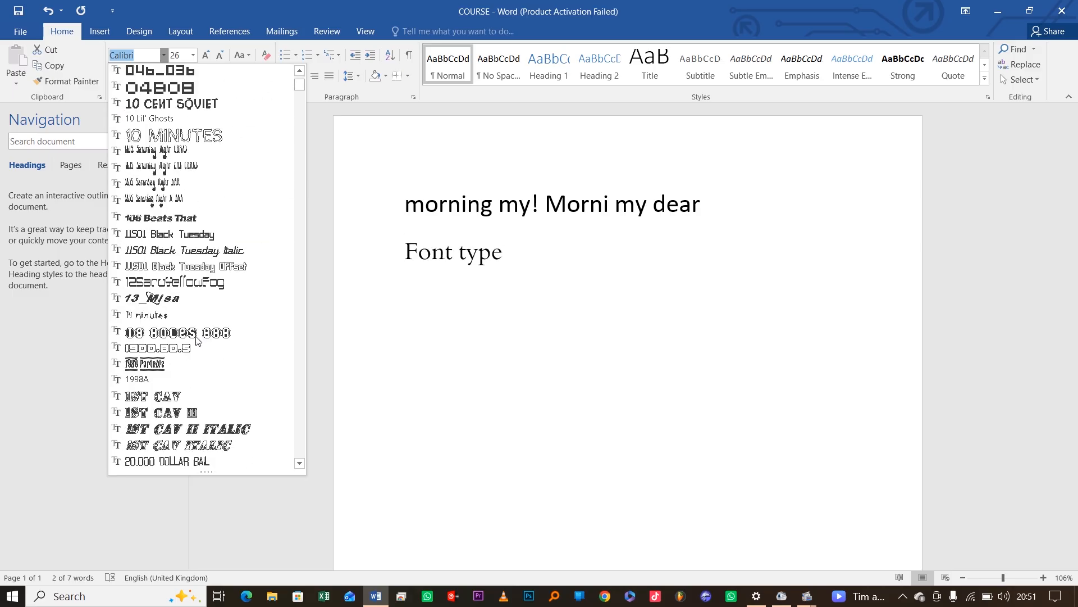
{"action": "scroll", "coordinate": [196, 339], "scroll_direction": "down", "scroll_amount": 1}
{"action": "scroll", "coordinate": [197, 340], "scroll_direction": "up", "scroll_amount": 3}
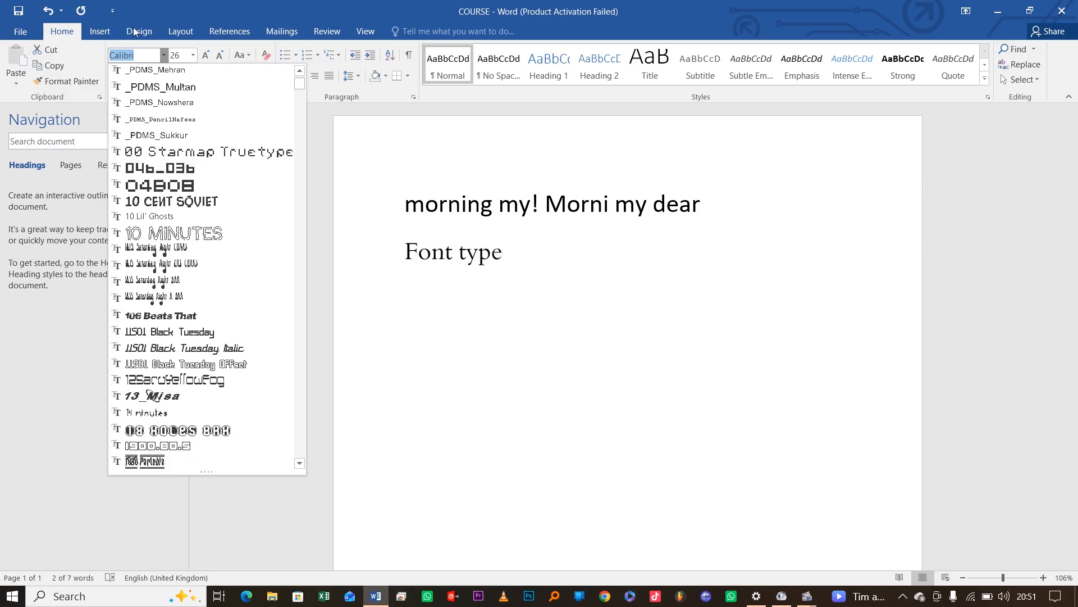
Replace Calibri with Elephant as the font of the Font type line
{"action": "left_click", "coordinate": [144, 55]}
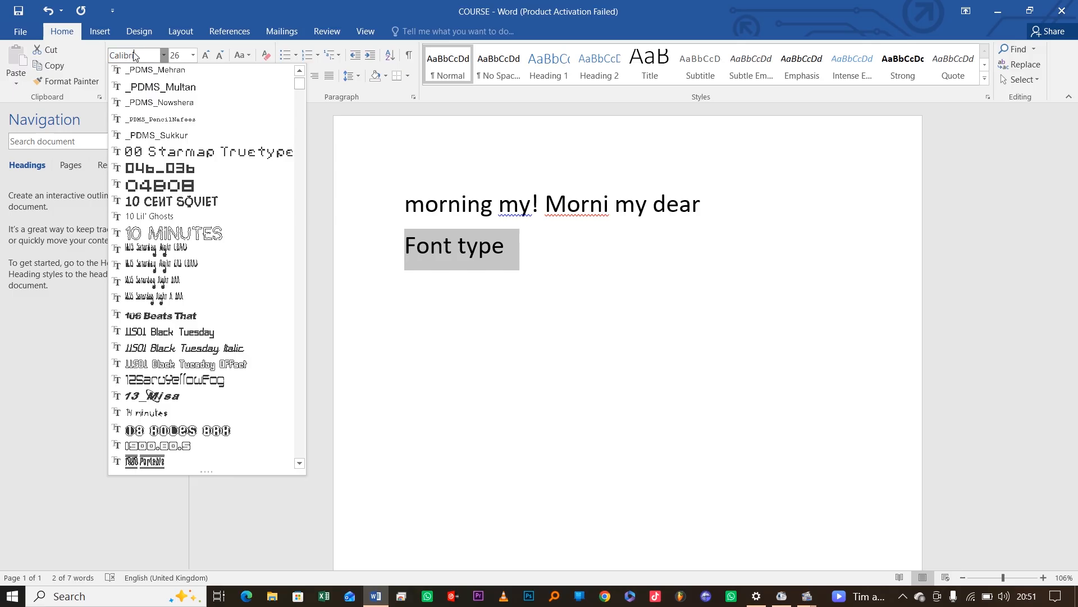
{"action": "left_click_drag", "start_coordinate": [135, 55], "coordinate": [127, 58]}
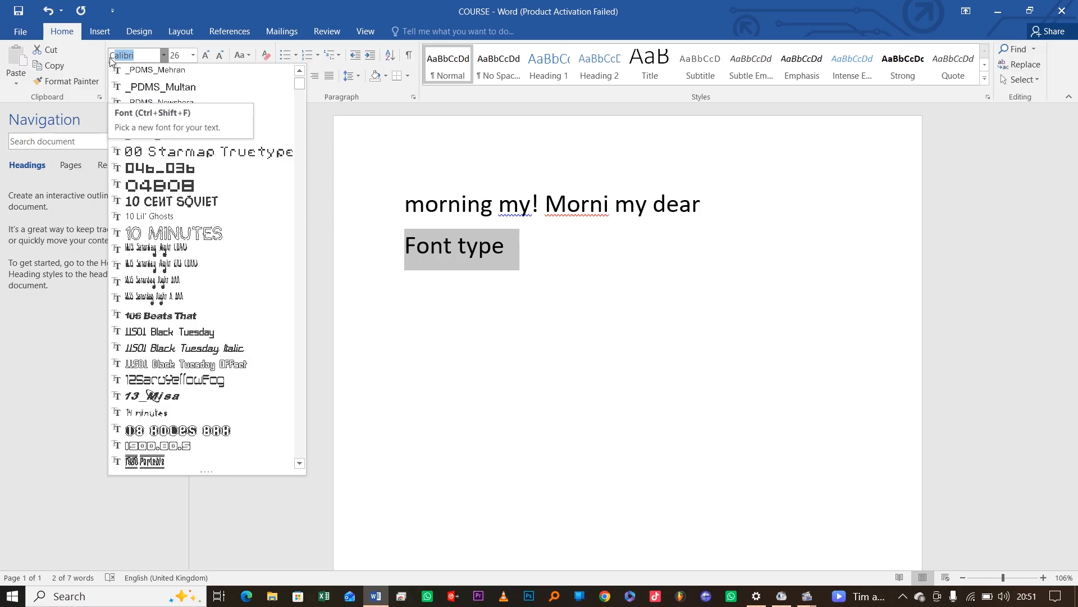
{"action": "key", "text": "BackSpace"}
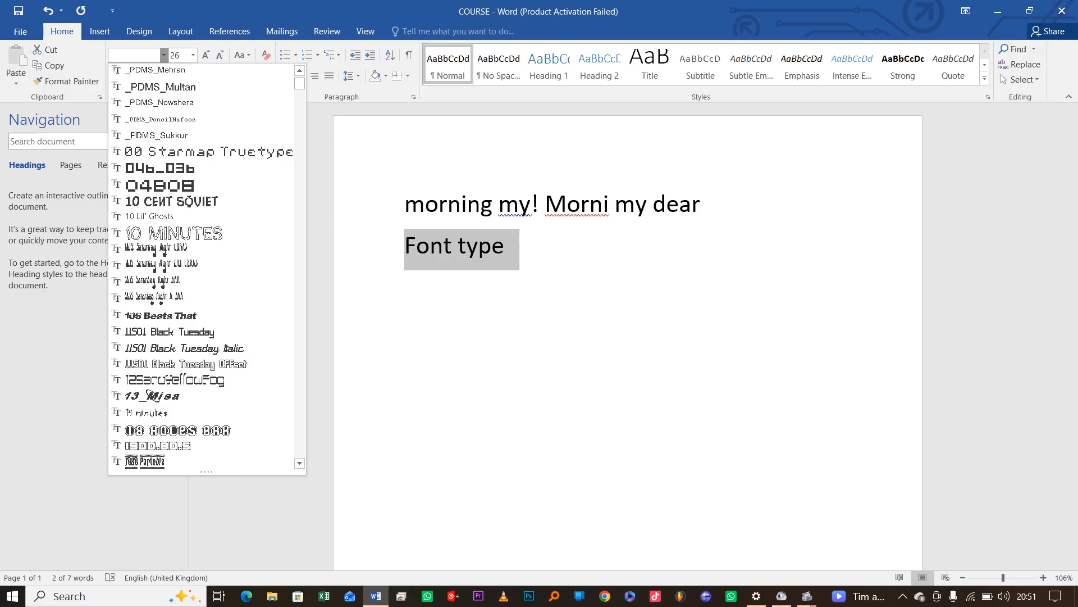
{"action": "type", "text": "Ele"}
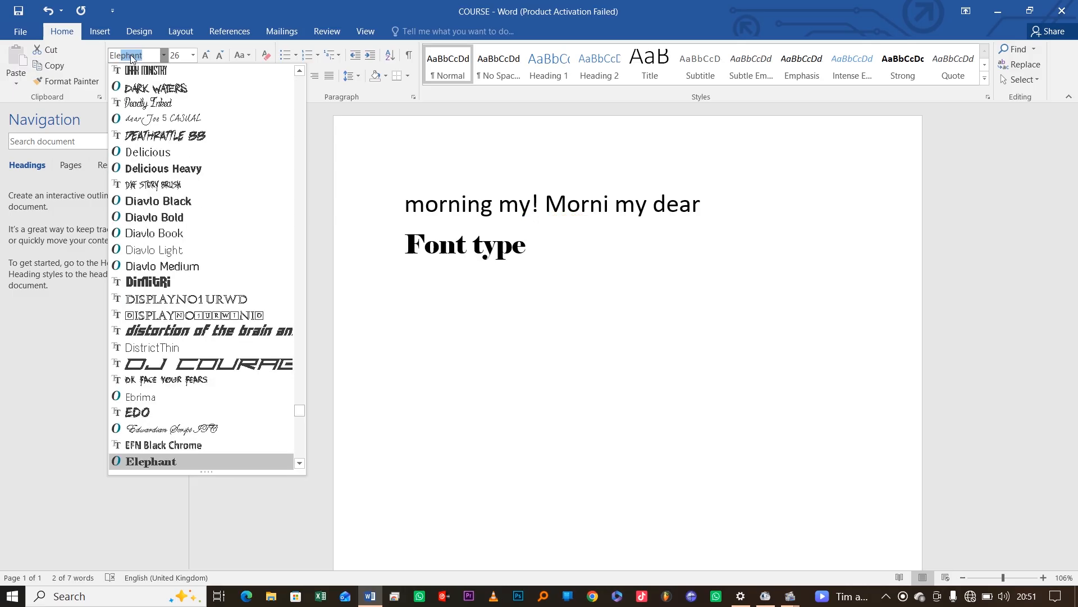
{"action": "type", "text": "ep"}
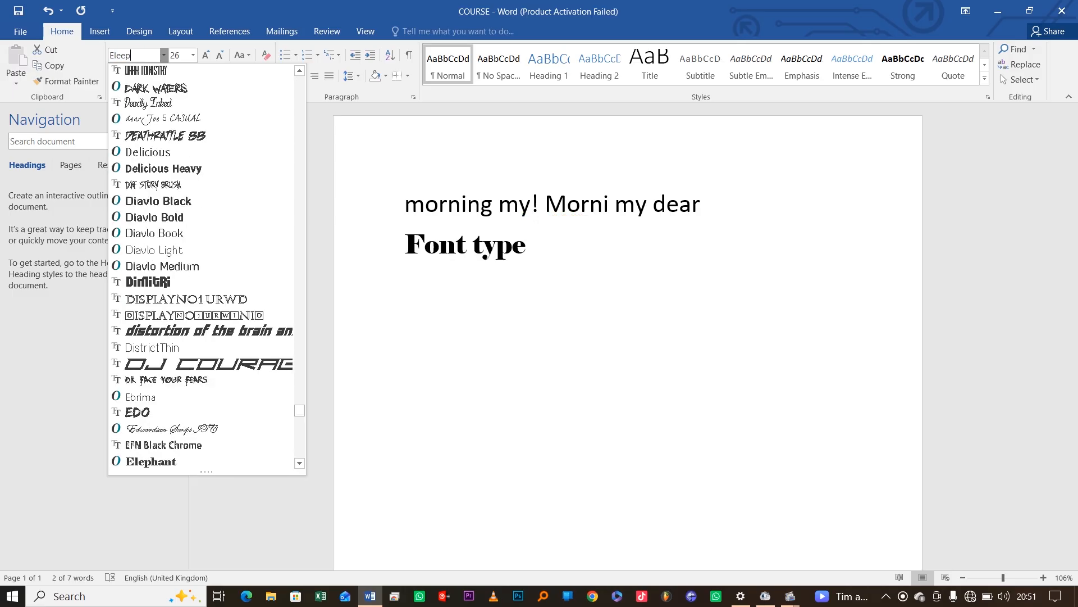
{"action": "type", "text": "j"}
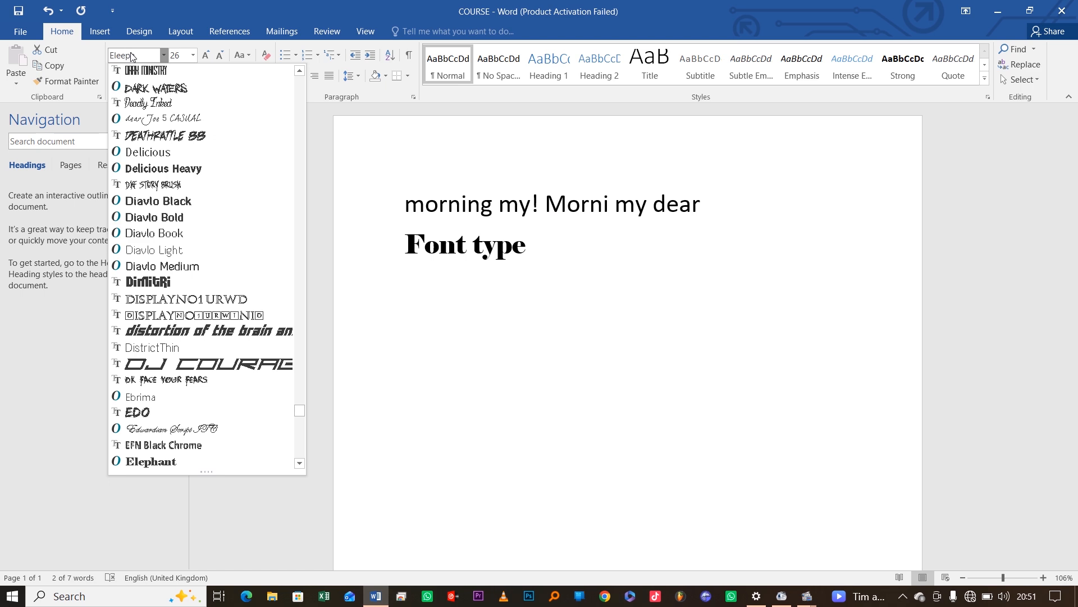
{"action": "type", "text": "hant"}
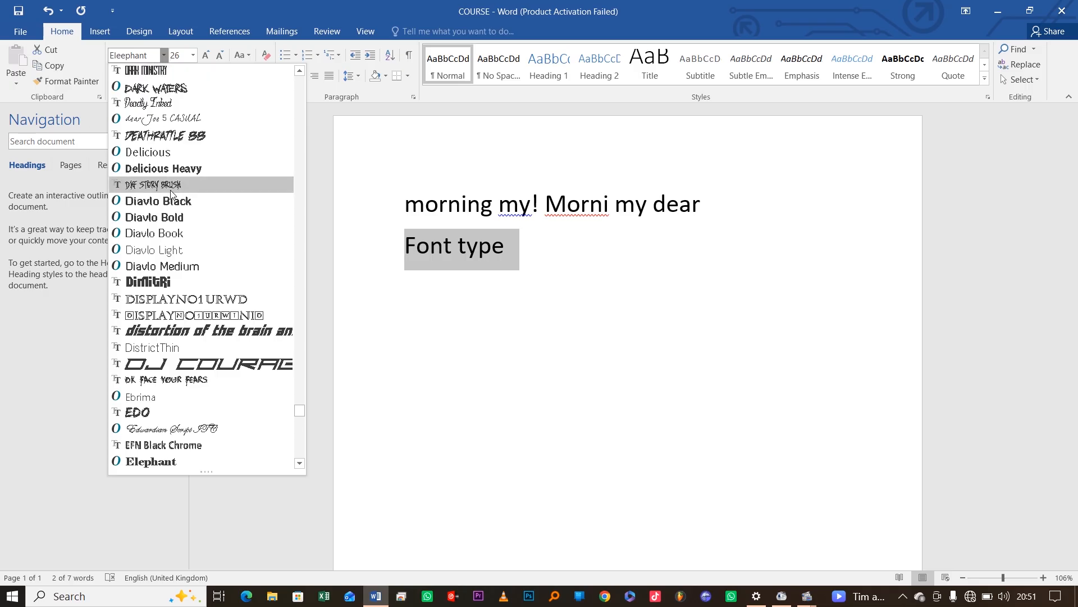
{"action": "scroll", "coordinate": [171, 193], "scroll_direction": "down", "scroll_amount": 3}
{"action": "scroll", "coordinate": [171, 194], "scroll_direction": "up", "scroll_amount": 4}
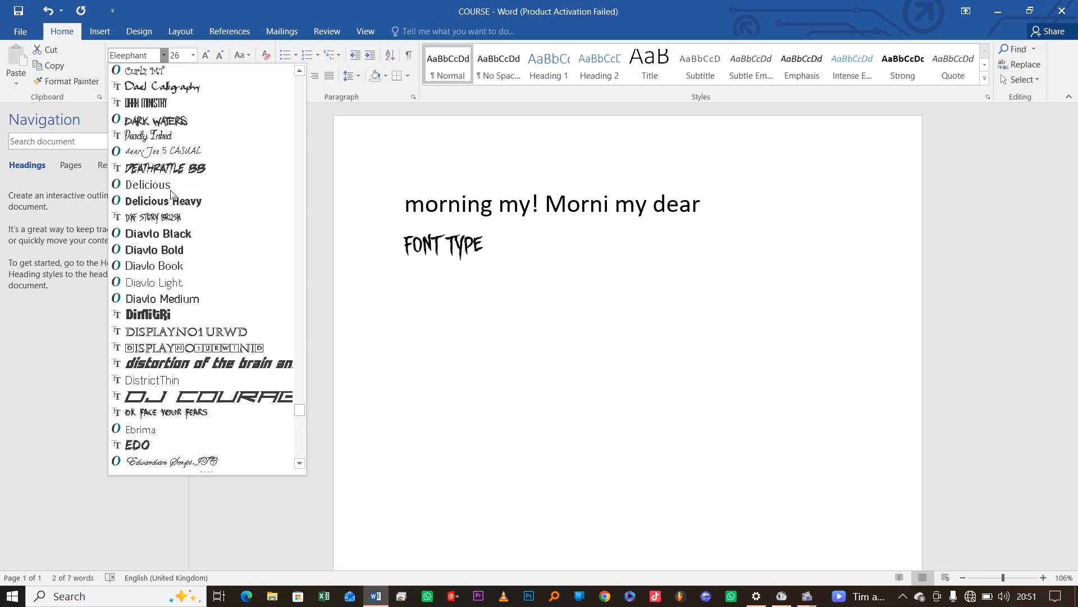
{"action": "scroll", "coordinate": [171, 193], "scroll_direction": "down", "scroll_amount": 5}
{"action": "scroll", "coordinate": [173, 194], "scroll_direction": "down", "scroll_amount": 1}
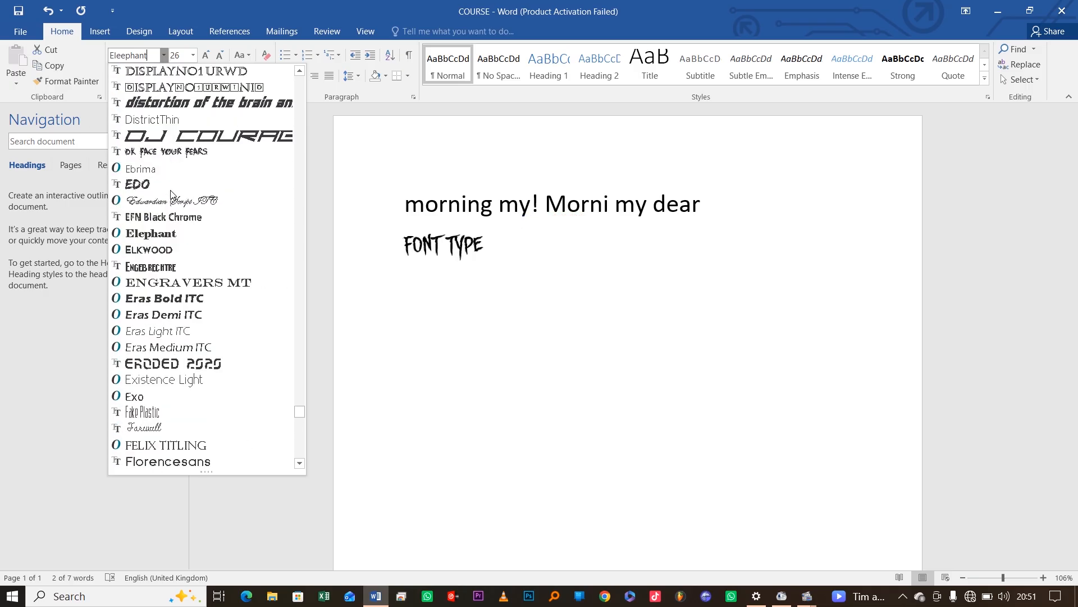
{"action": "left_click", "coordinate": [150, 234]}
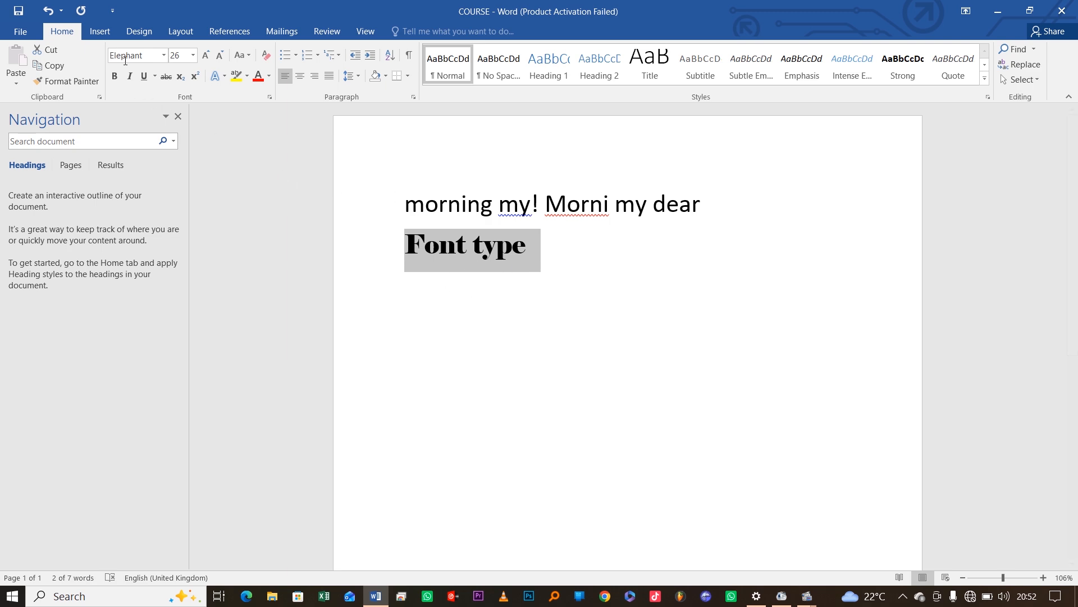
Apply '#44 Font' to the Font type line and deselect the text
{"action": "left_click", "coordinate": [164, 55]}
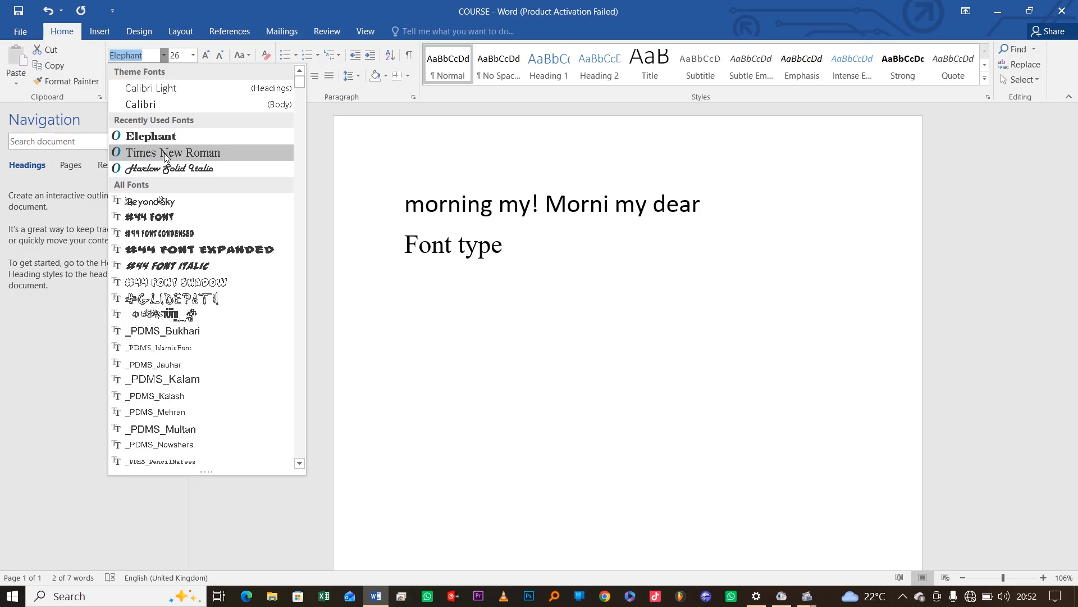
{"action": "left_click", "coordinate": [157, 218]}
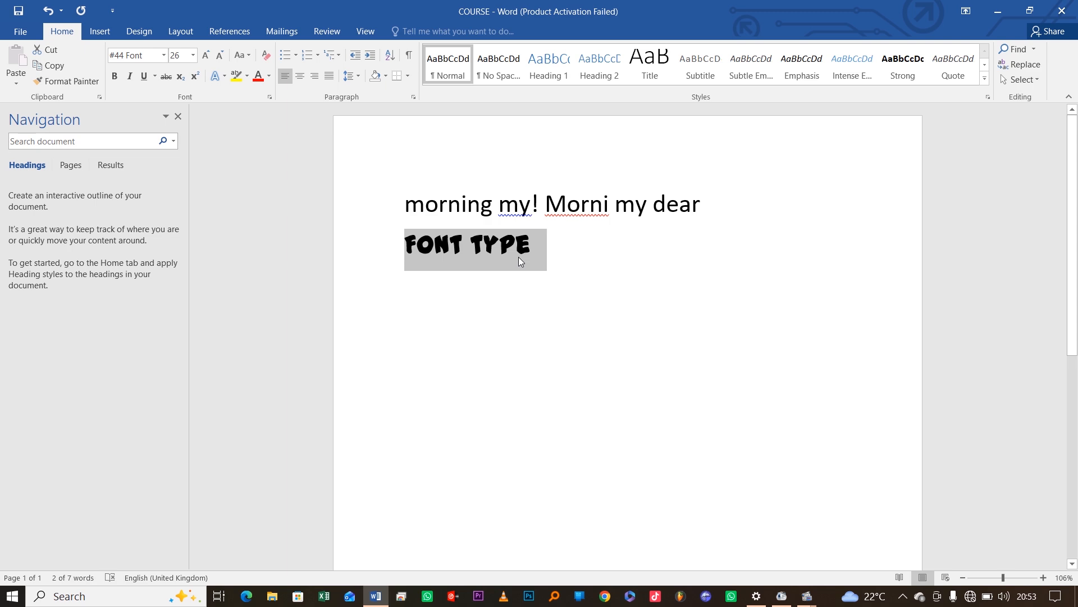
{"action": "left_click", "coordinate": [549, 245]}
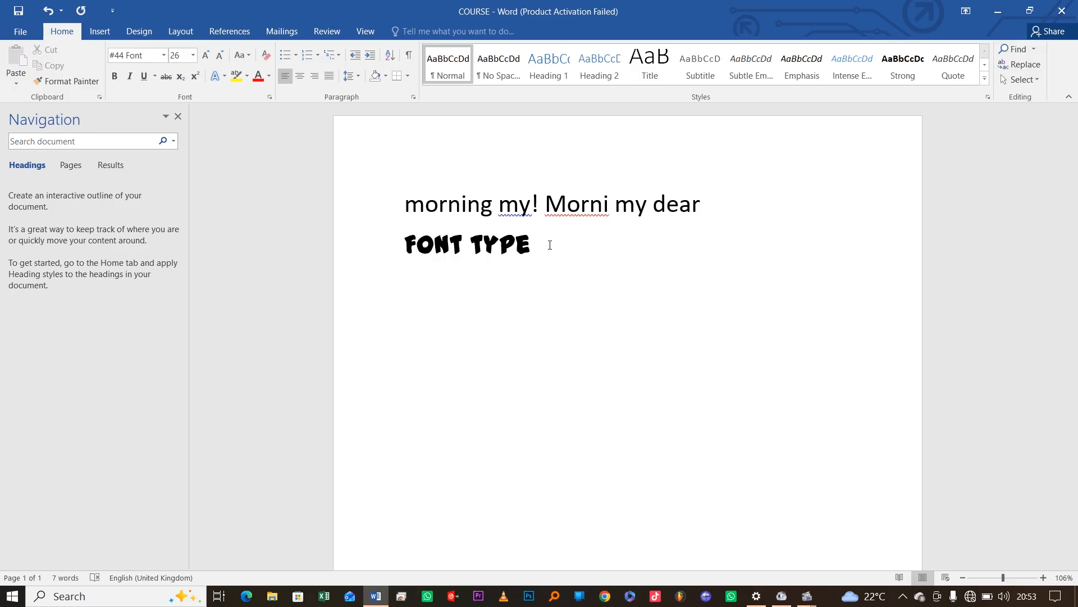
Add a third line reading 'size' below FONT TYPE and select it
{"action": "key", "text": "Return"}
{"action": "type", "text": "size"}
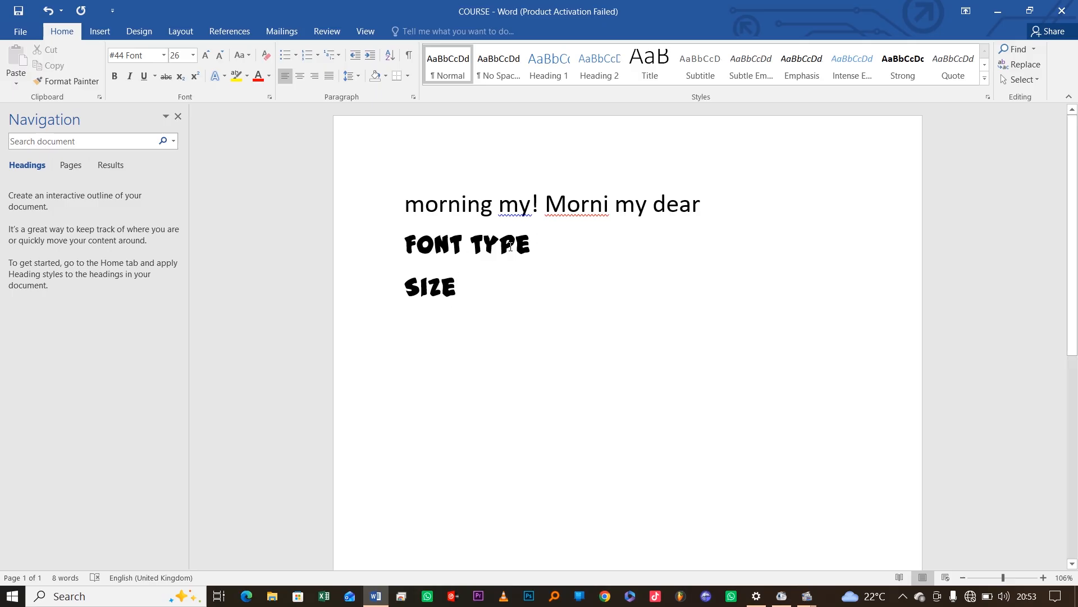
{"action": "left_click", "coordinate": [376, 250]}
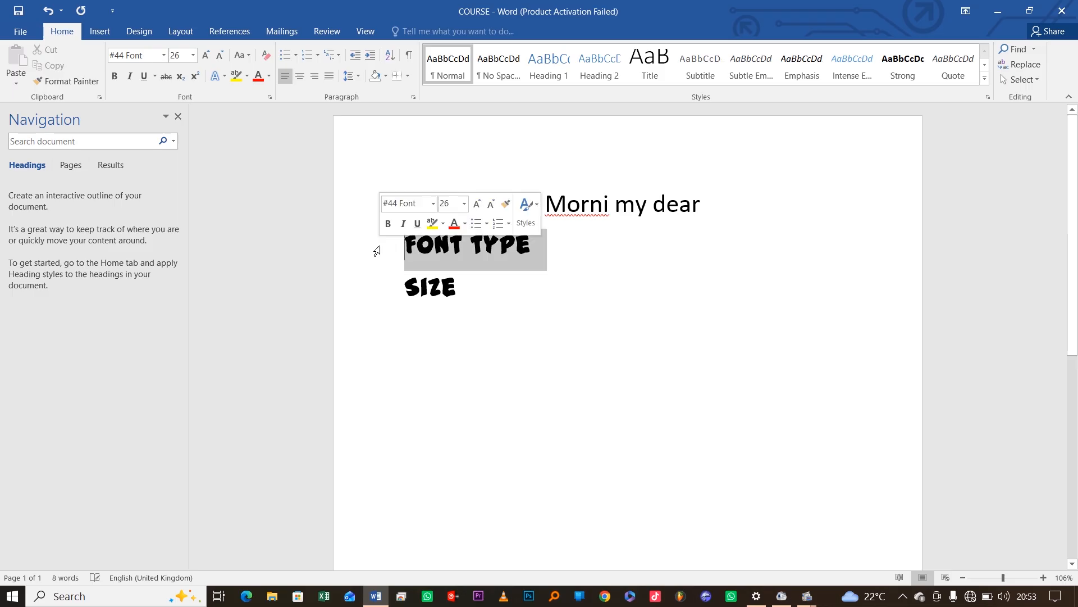
{"action": "left_click", "coordinate": [474, 285]}
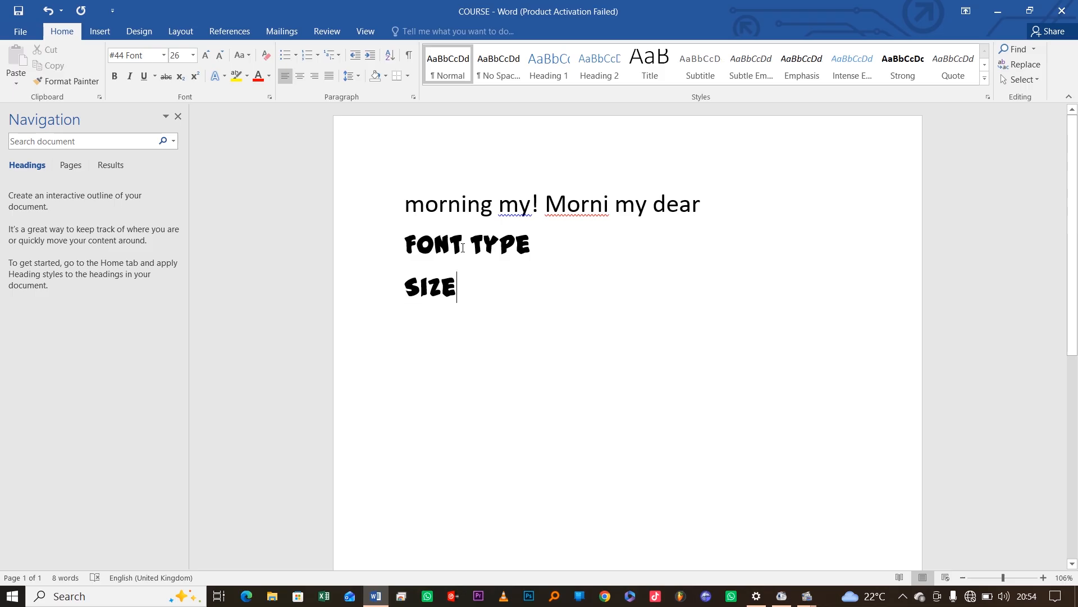
{"action": "left_click", "coordinate": [377, 250]}
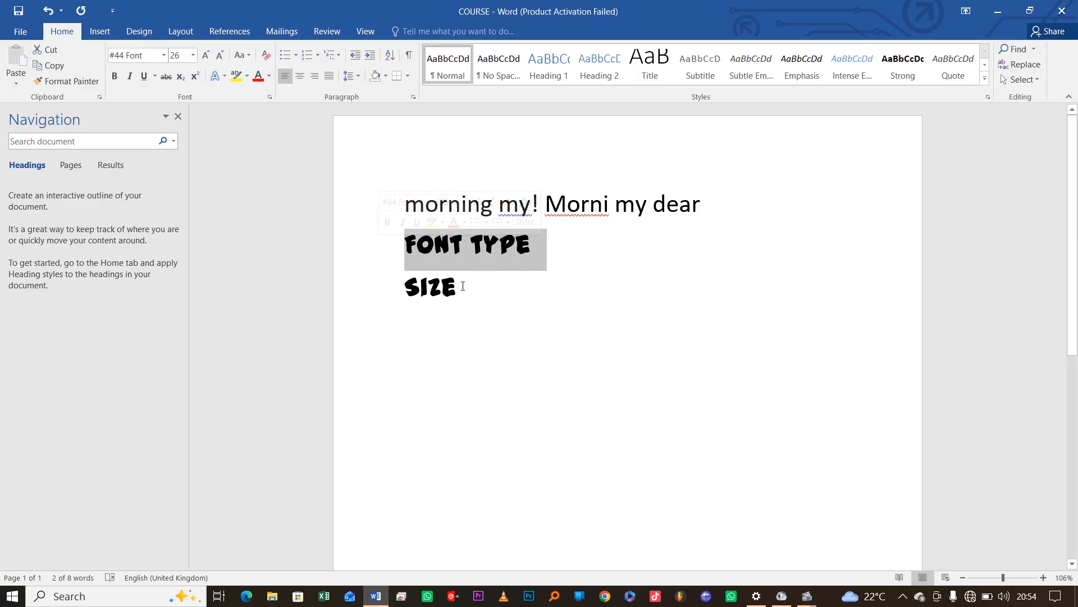
{"action": "left_click", "coordinate": [368, 295]}
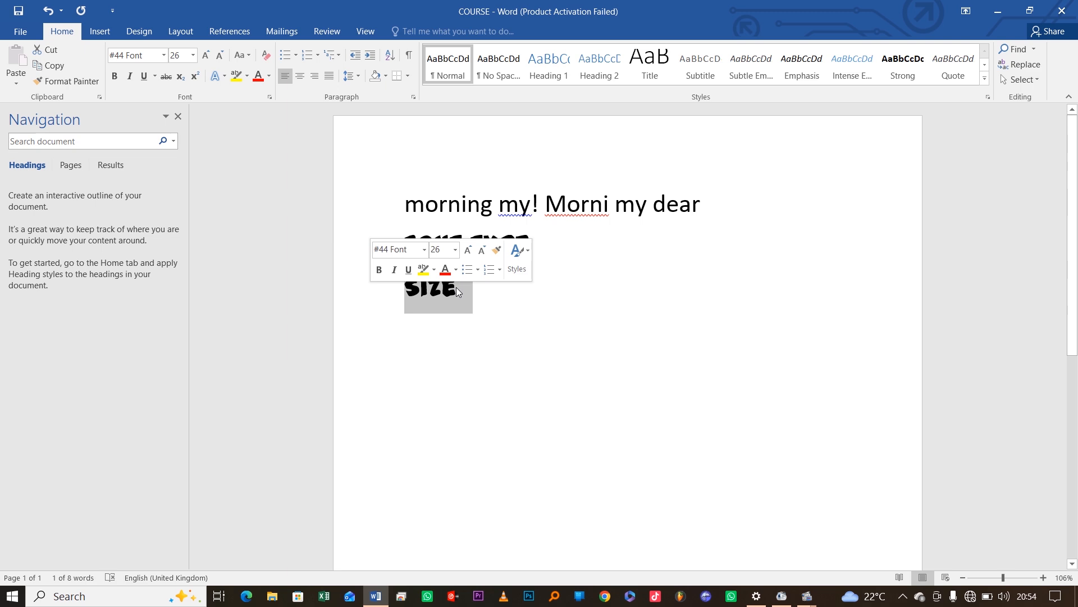
{"action": "left_click", "coordinate": [426, 253]}
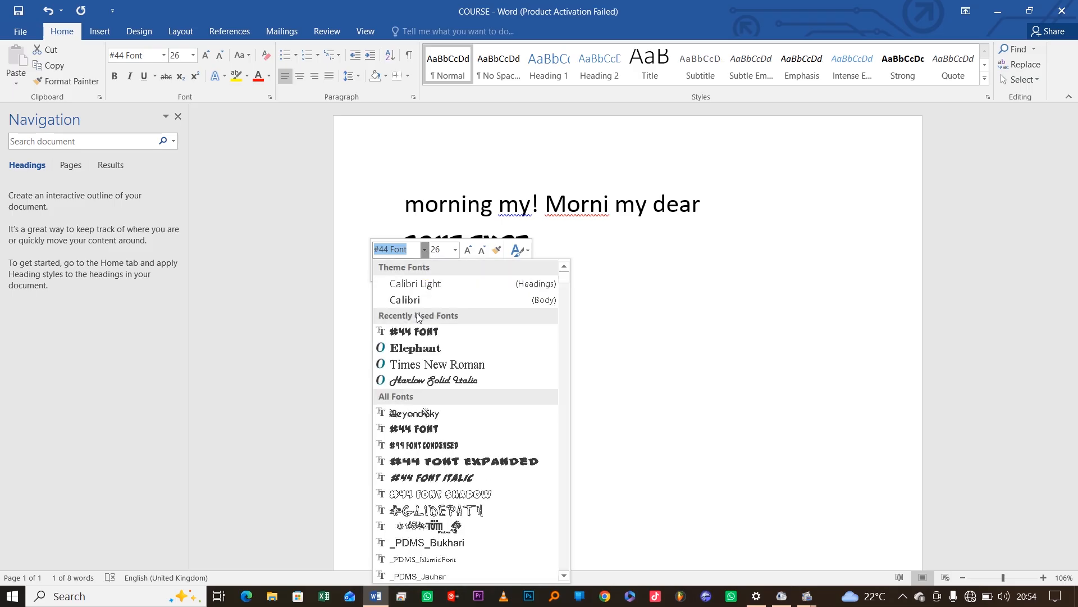
{"action": "left_click", "coordinate": [412, 348]}
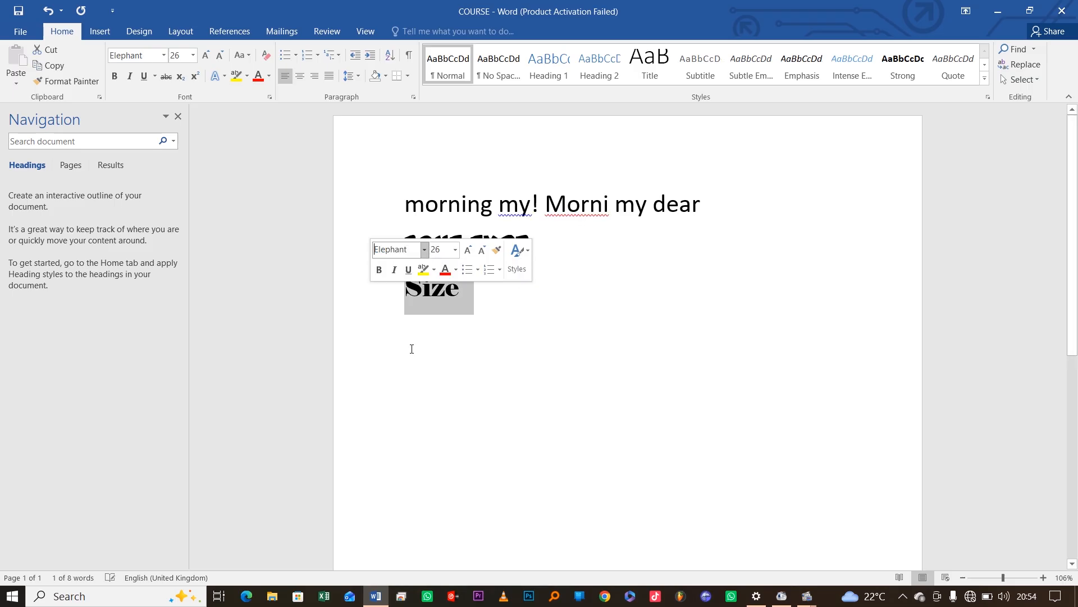
{"action": "left_click", "coordinate": [469, 295]}
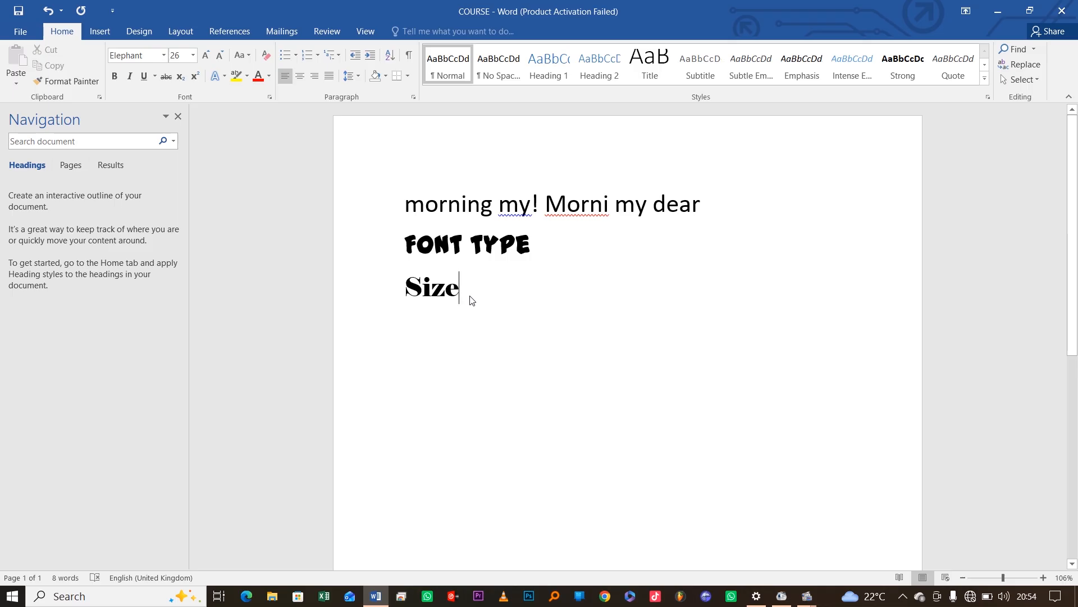
{"action": "left_click", "coordinate": [374, 292]}
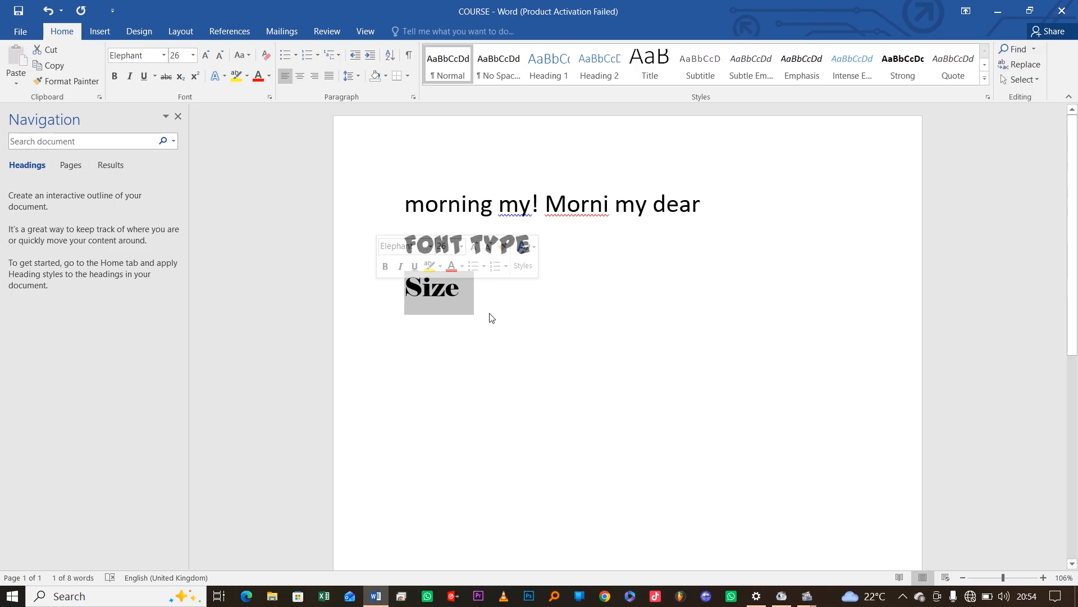
{"action": "left_click", "coordinate": [462, 294]}
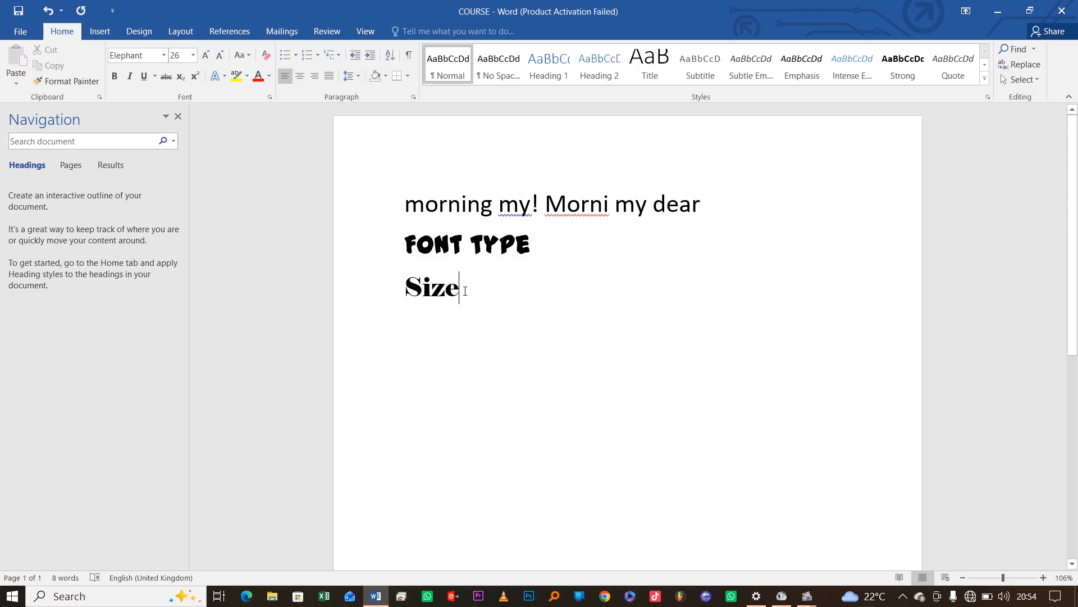
{"action": "left_click_drag", "start_coordinate": [467, 291], "coordinate": [337, 273]}
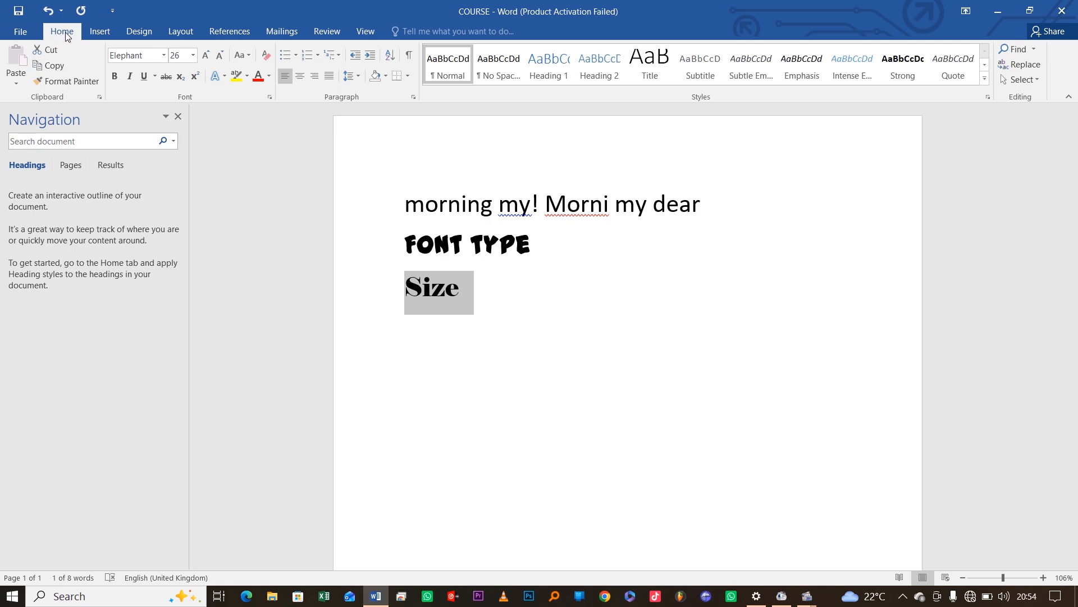
{"action": "left_click", "coordinate": [97, 32]}
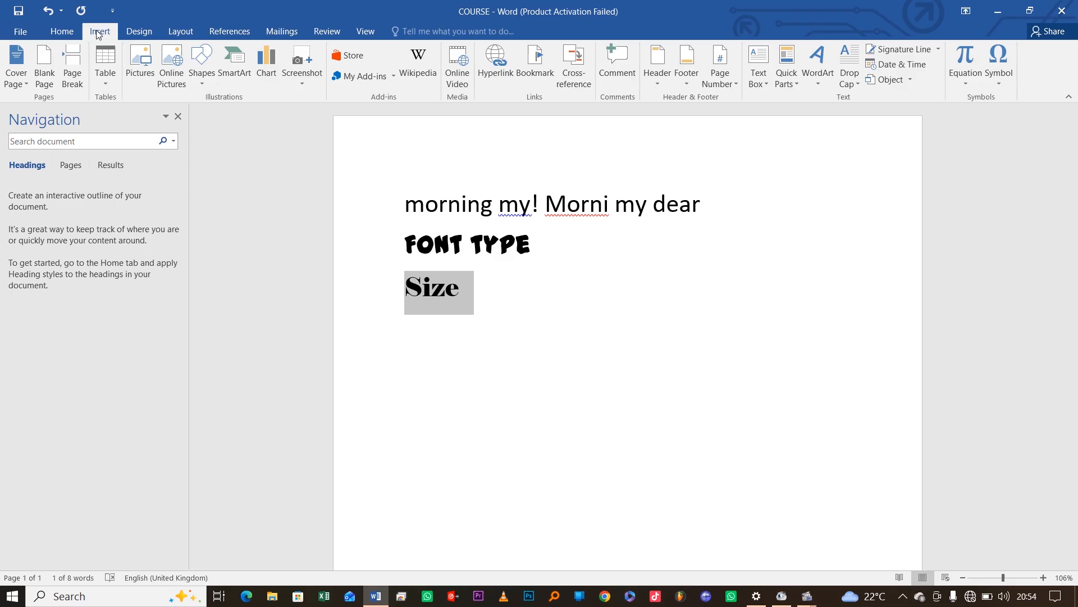
{"action": "left_click", "coordinate": [133, 32]}
{"action": "left_click", "coordinate": [60, 34]}
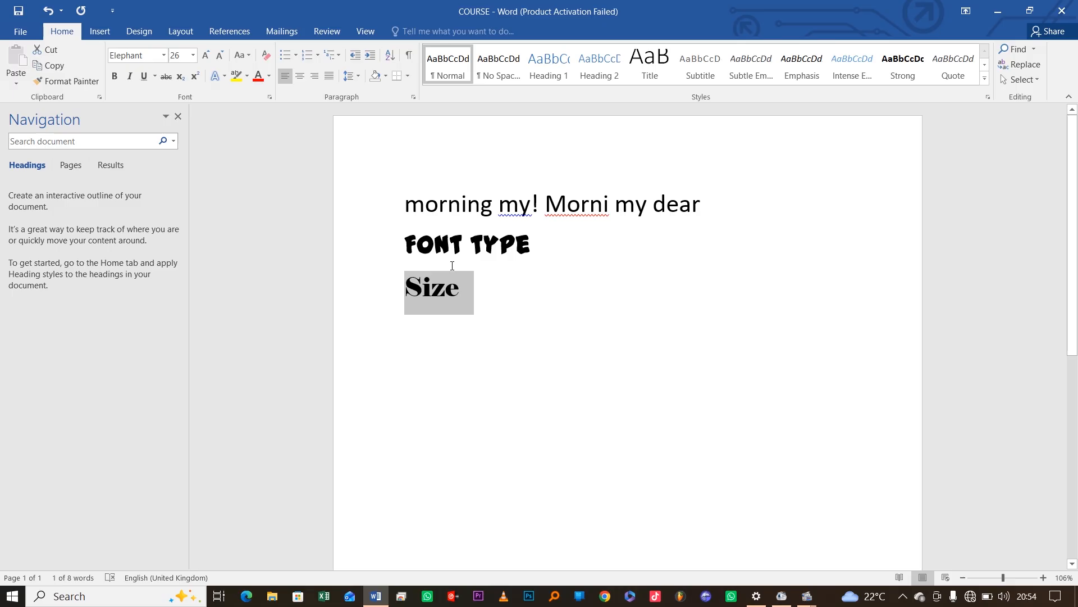
{"action": "left_click", "coordinate": [193, 56]}
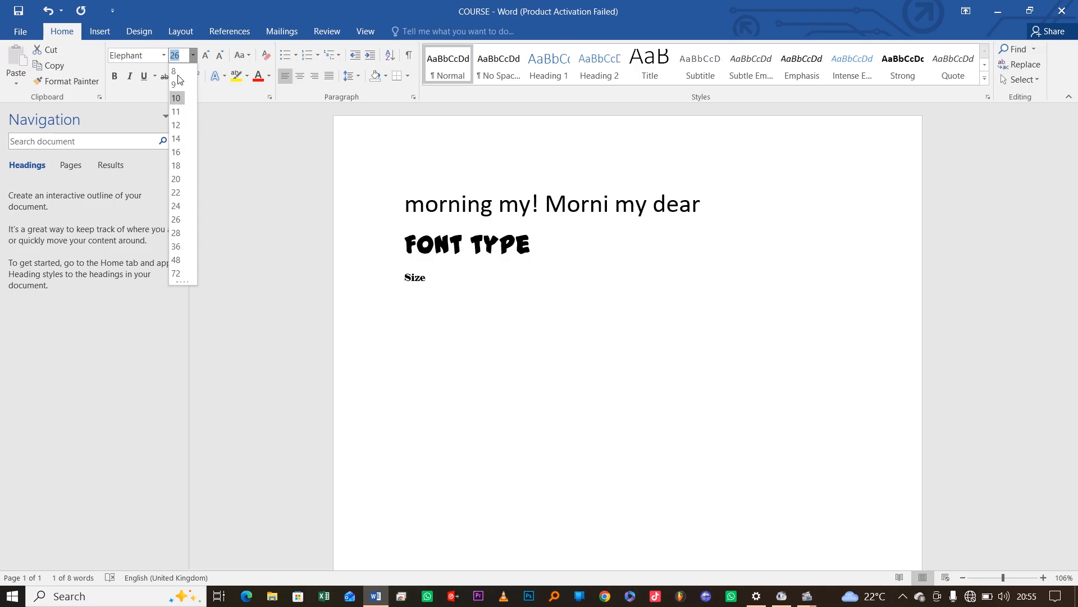
{"action": "left_click", "coordinate": [184, 57]}
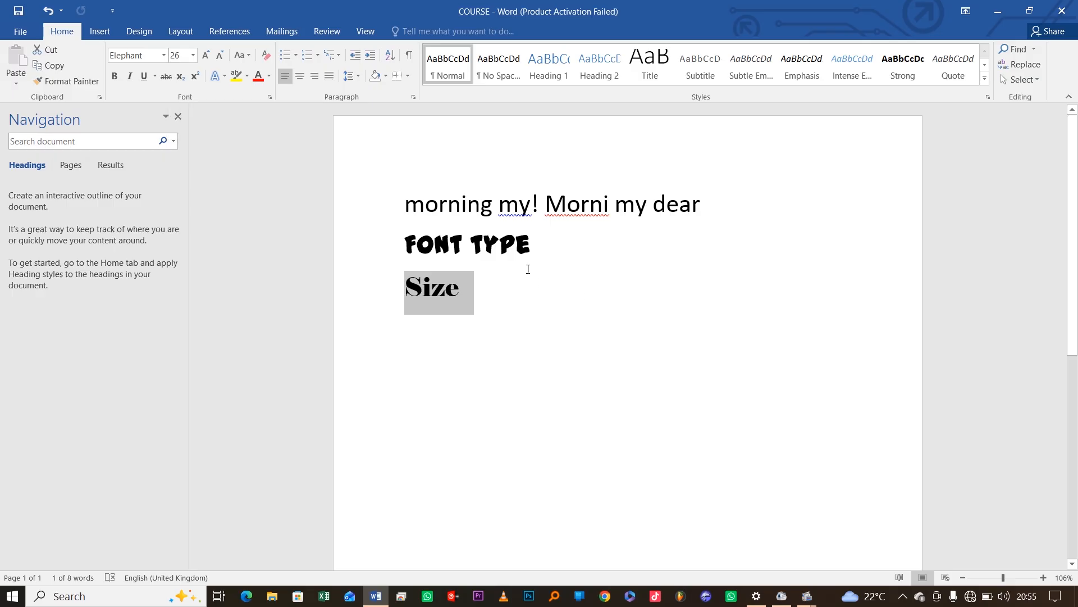
{"action": "left_click", "coordinate": [413, 287]}
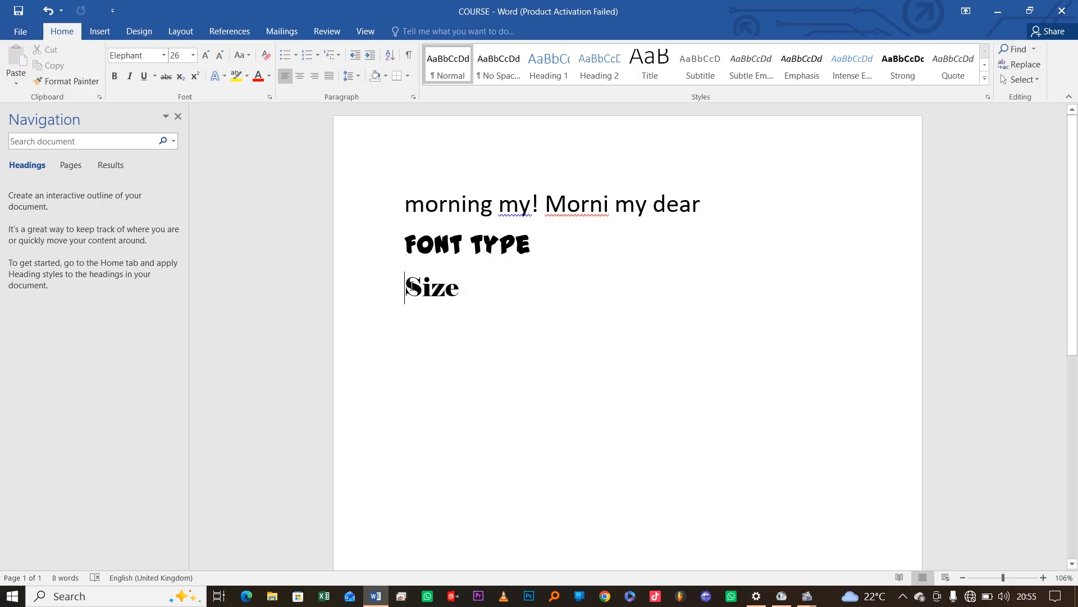
Make the line read 'Font Size', select it, and bring up the font size list
{"action": "type", "text": "Font"}
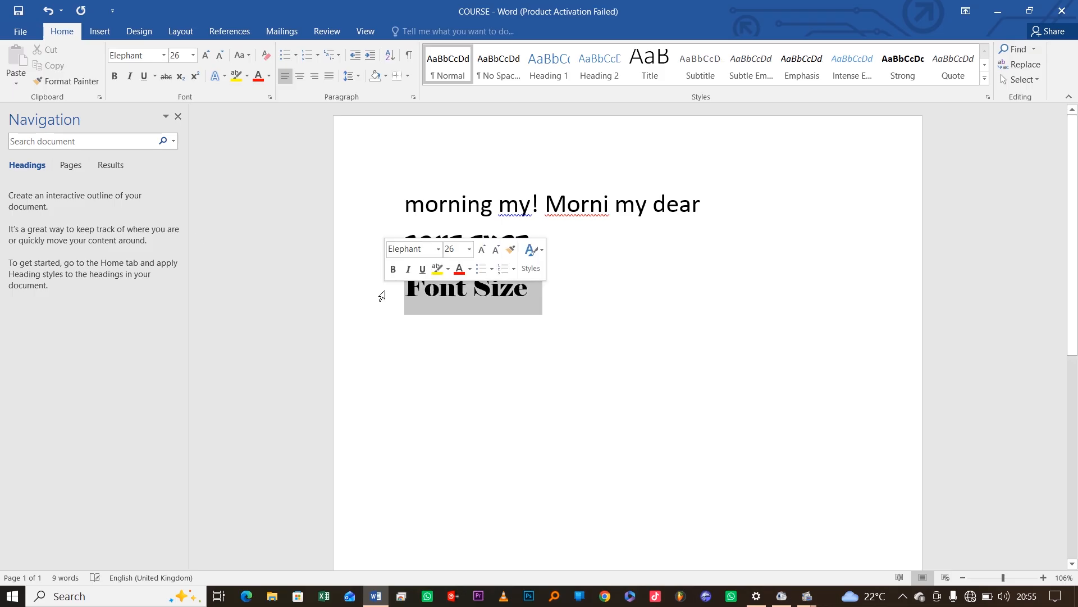
{"action": "left_click", "coordinate": [382, 296]}
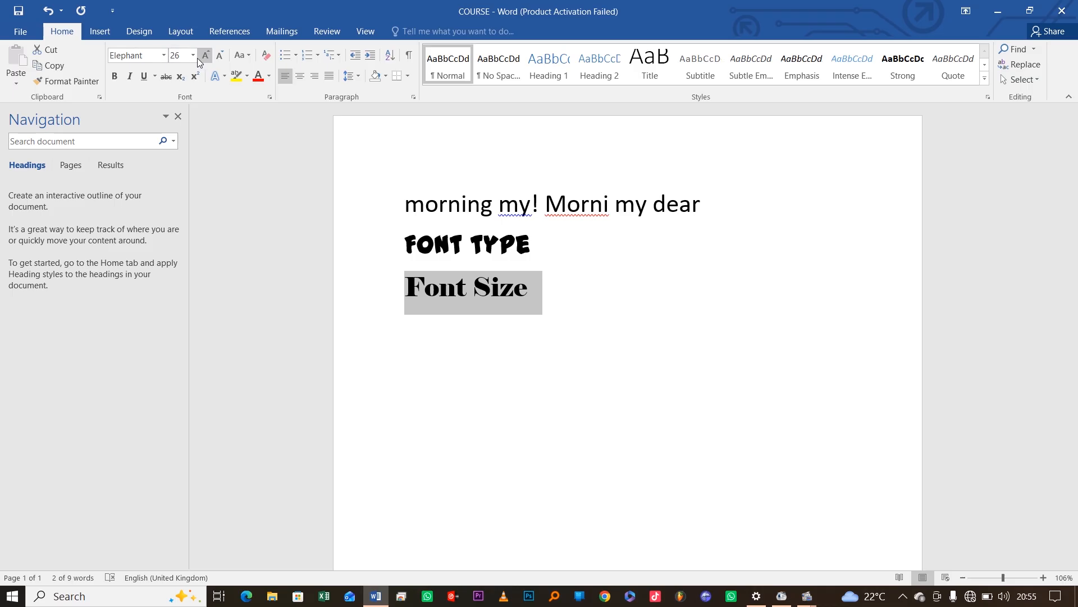
{"action": "left_click", "coordinate": [183, 58]}
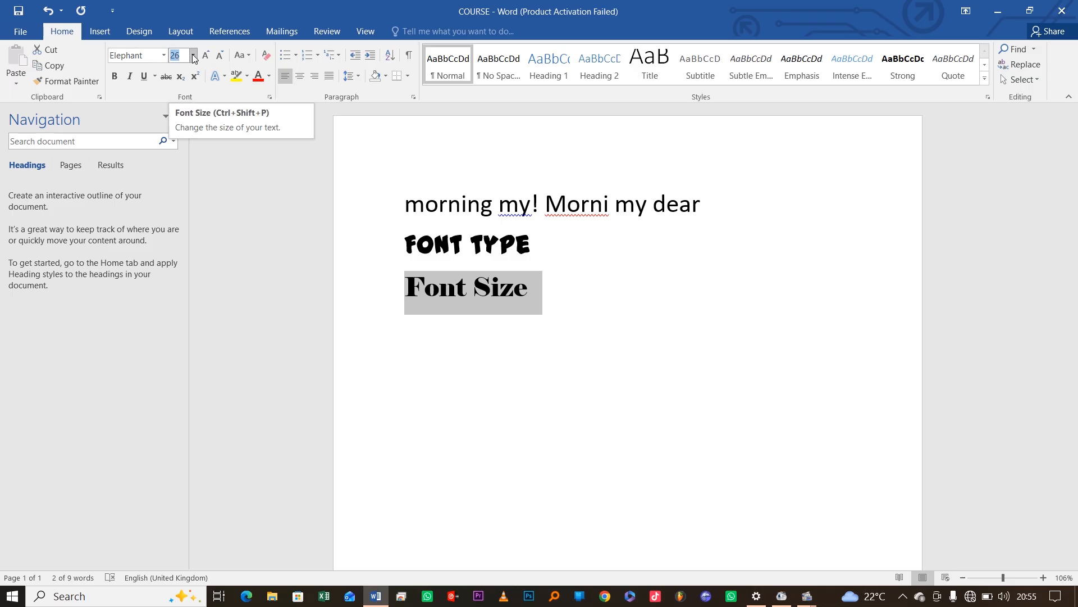
{"action": "left_click", "coordinate": [193, 56]}
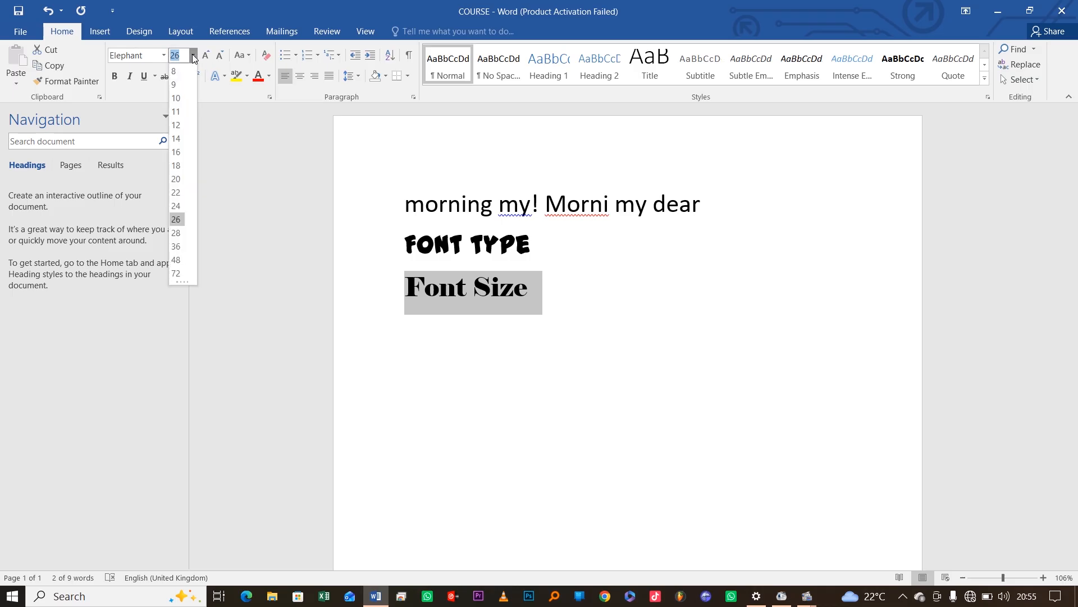
Set the Font Size line to 72 pt and start an empty line below it
{"action": "left_click", "coordinate": [177, 273]}
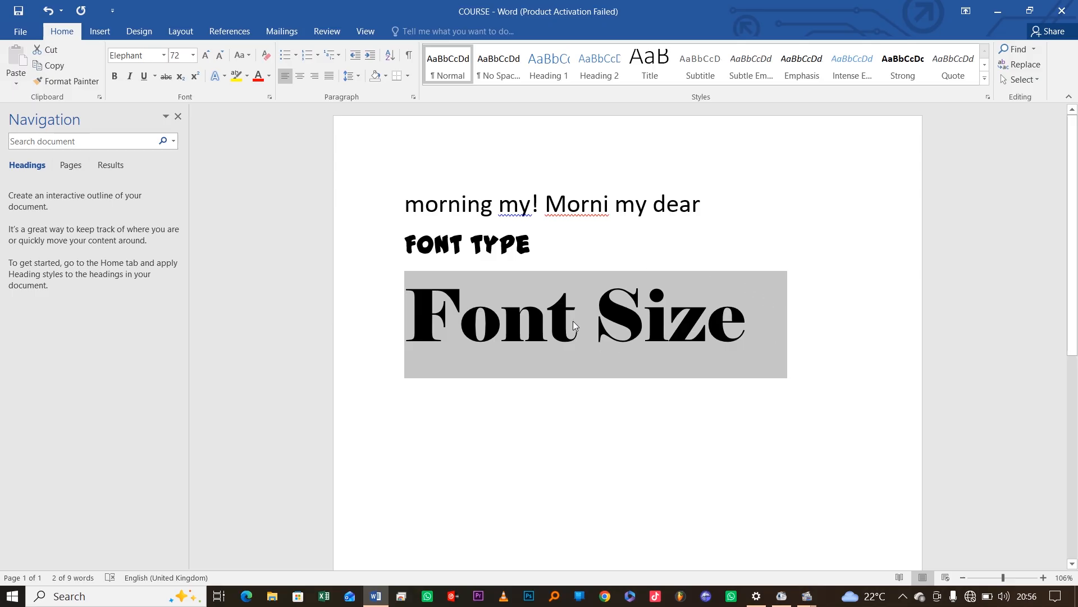
{"action": "left_click", "coordinate": [595, 329]}
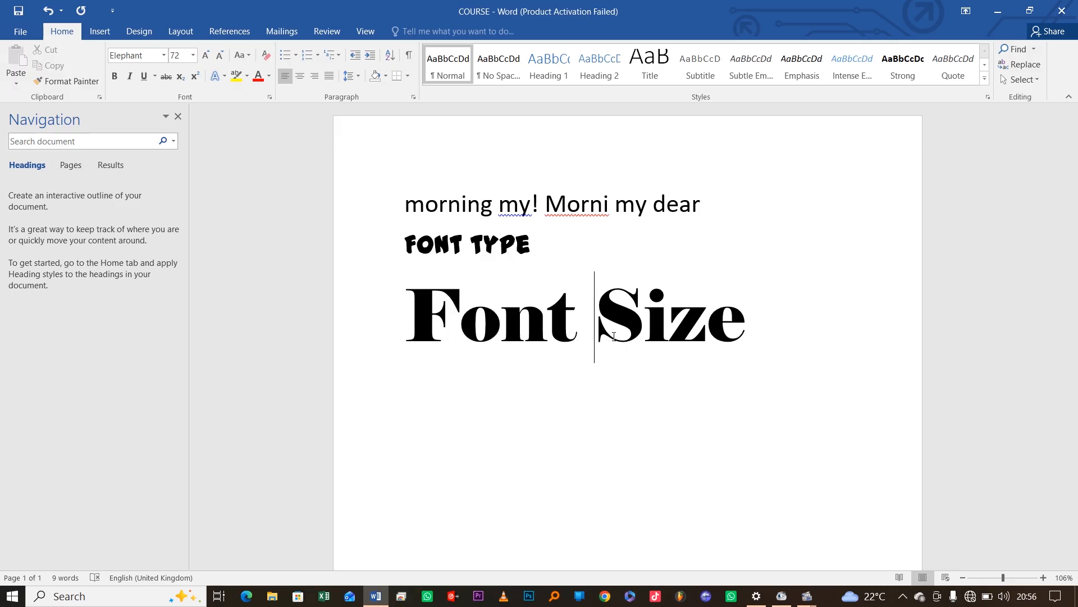
{"action": "left_click", "coordinate": [754, 338]}
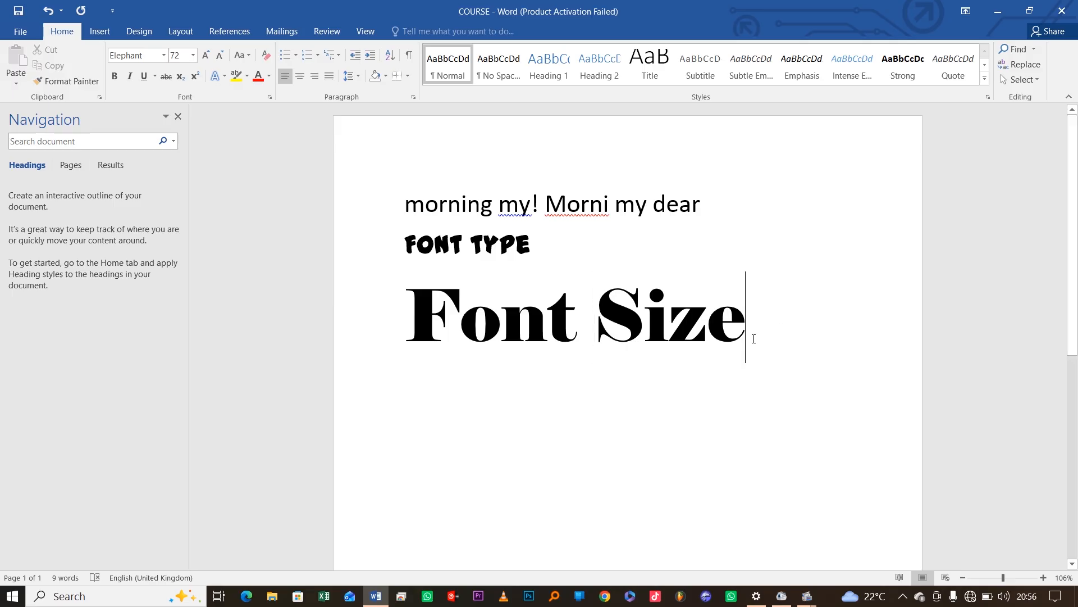
{"action": "key", "text": "Return"}
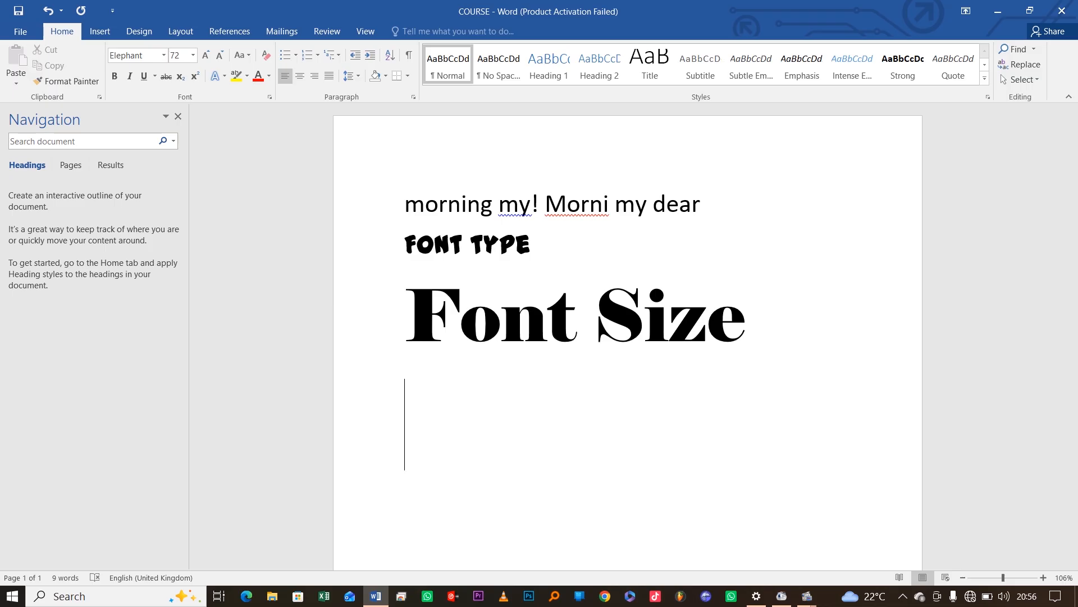
Type 'Colour changing' as the fourth line, under Font Size
{"action": "type", "text": "C"}
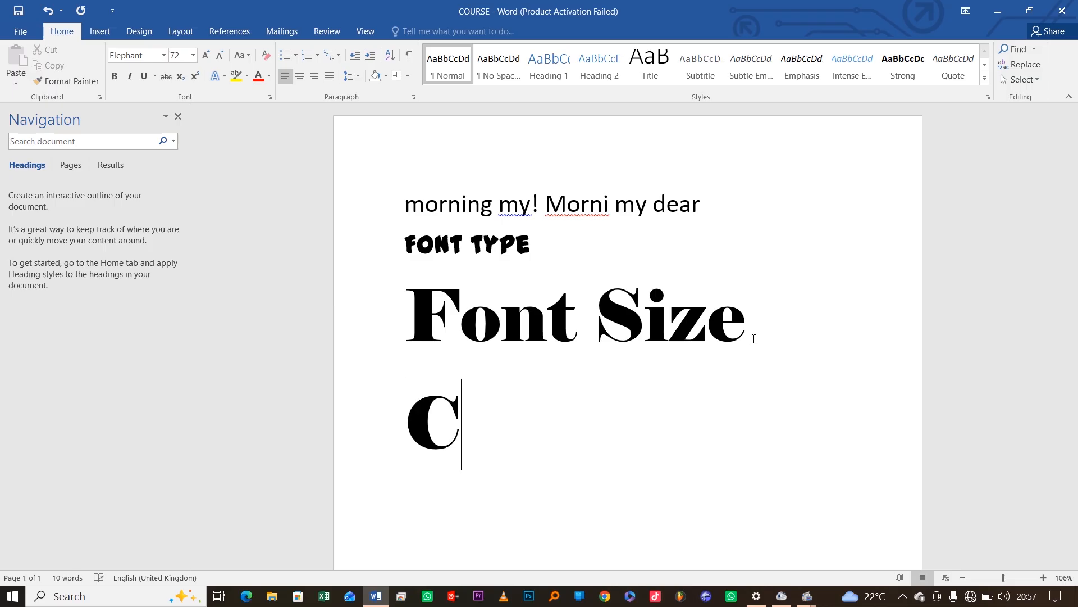
{"action": "type", "text": "olo"}
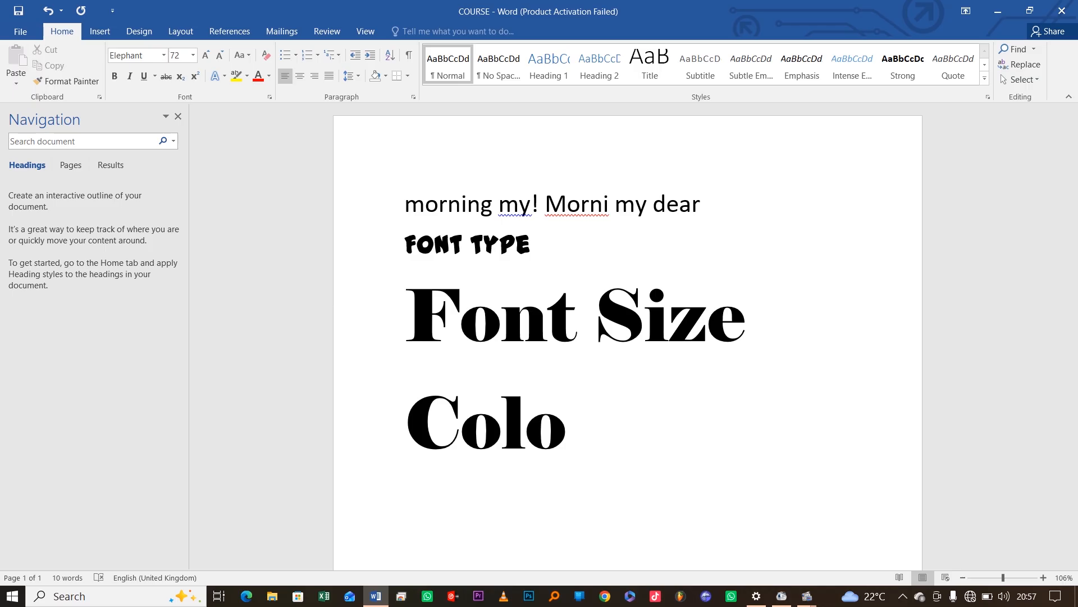
{"action": "type", "text": "ur ch"}
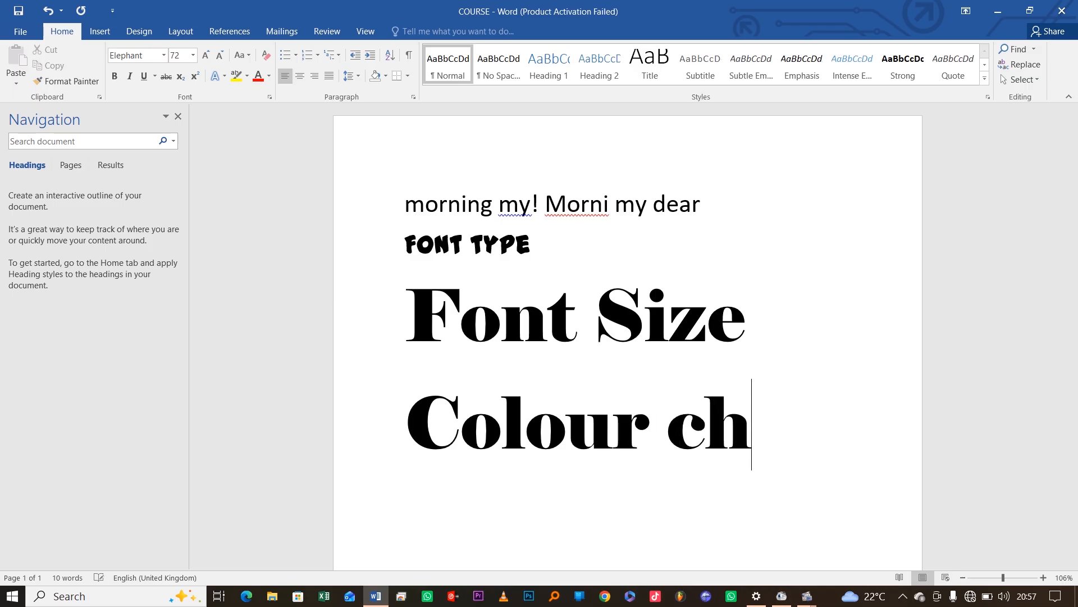
{"action": "type", "text": "anging"}
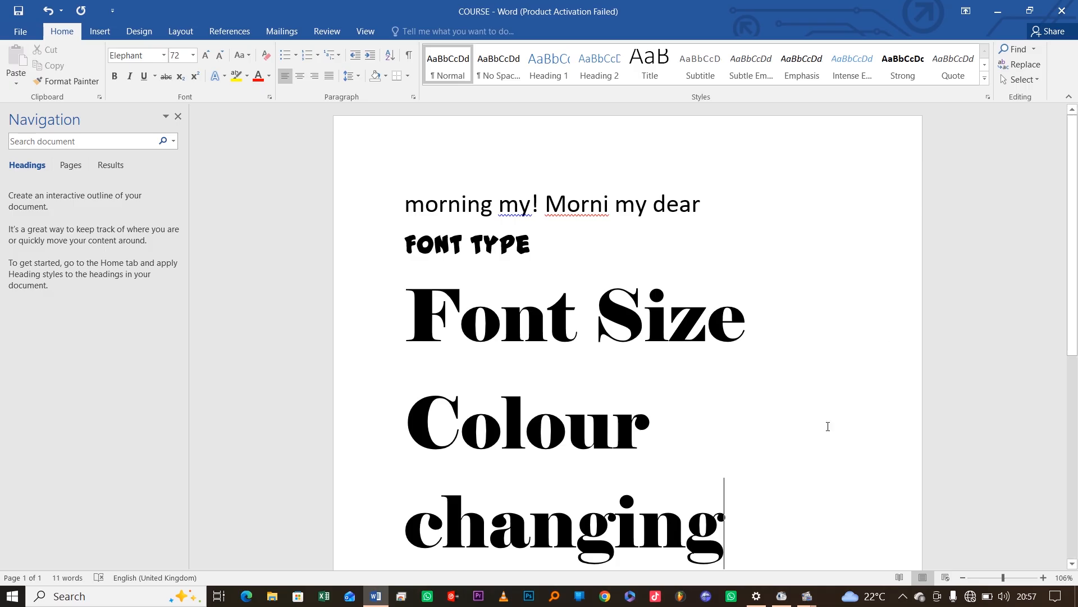
Set the 'Colour changing' line to 36 pt
{"action": "left_click_drag", "start_coordinate": [724, 524], "coordinate": [443, 434]}
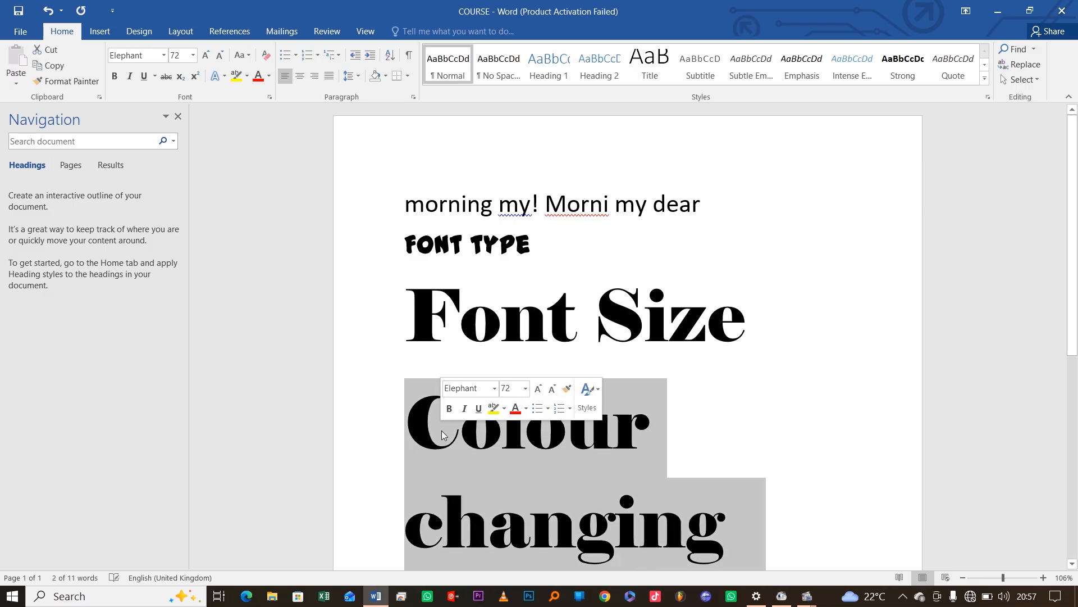
{"action": "left_click", "coordinate": [525, 388]}
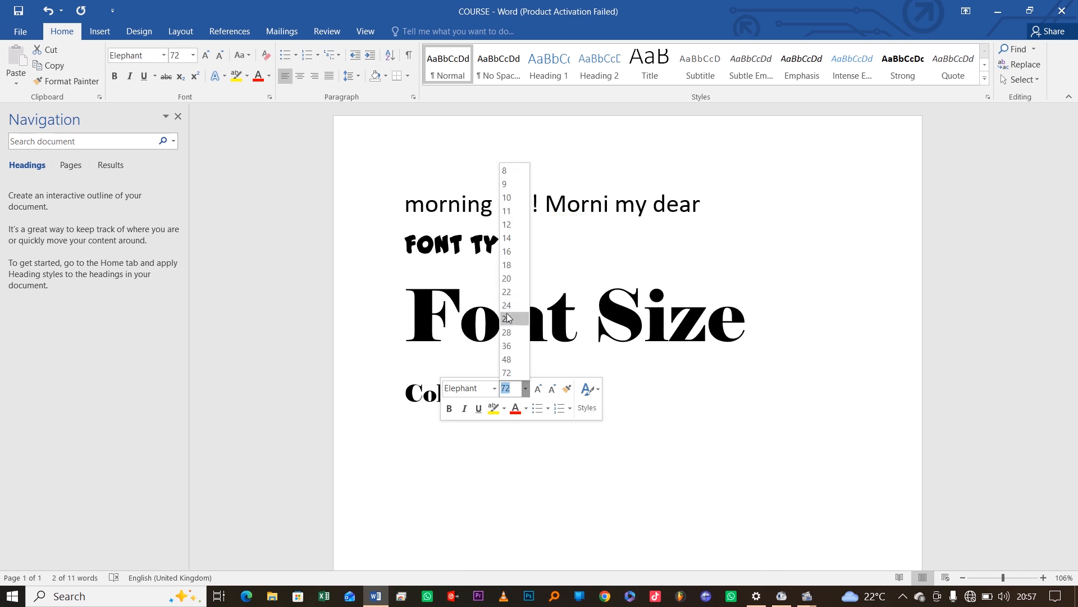
{"action": "left_click", "coordinate": [506, 346]}
{"action": "left_click", "coordinate": [706, 416]}
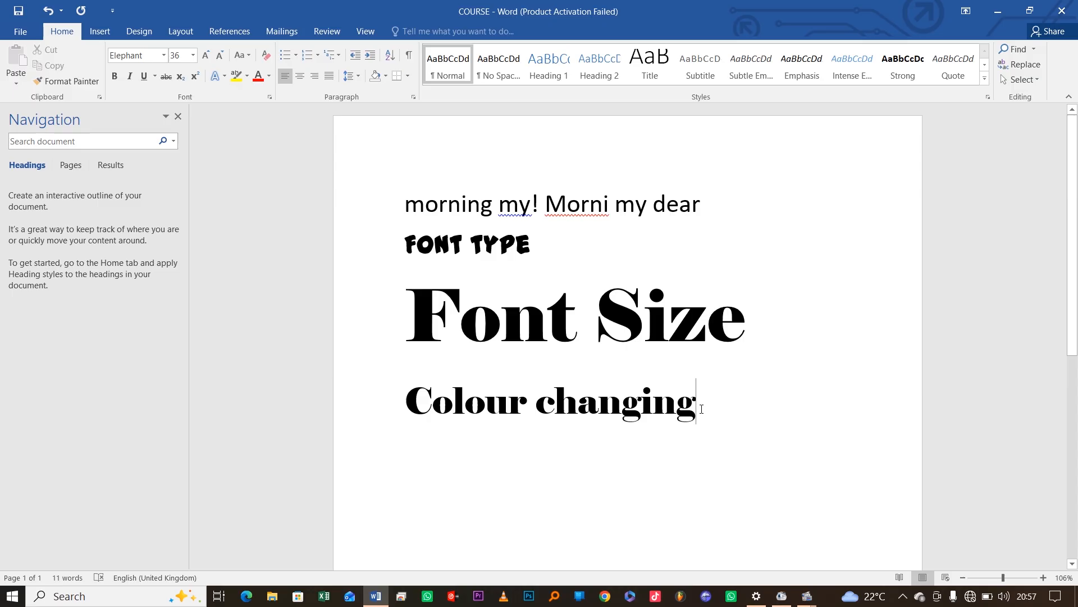
Delete 'changing' from the fourth line and type 'Font' before 'Colour'
{"action": "left_click_drag", "start_coordinate": [697, 409], "coordinate": [543, 414]}
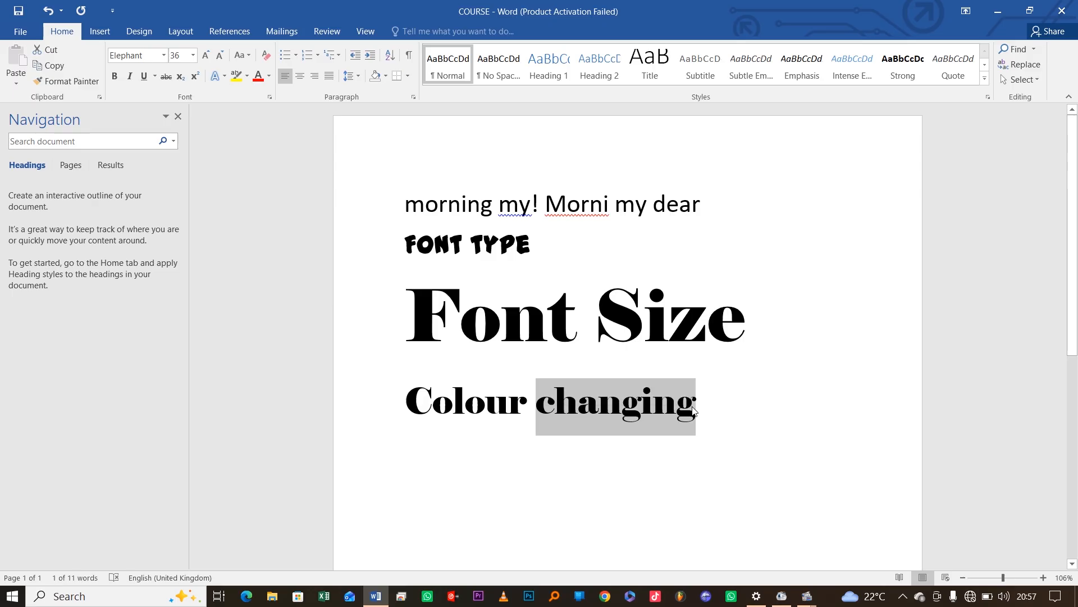
{"action": "left_click", "coordinate": [519, 413]}
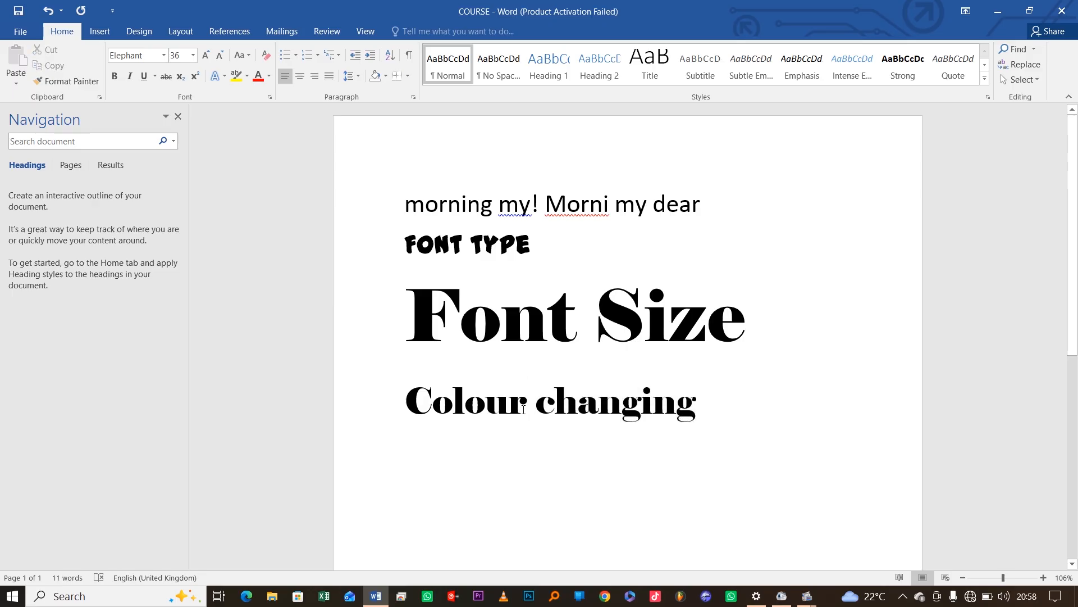
{"action": "left_click_drag", "start_coordinate": [519, 412], "coordinate": [409, 412]}
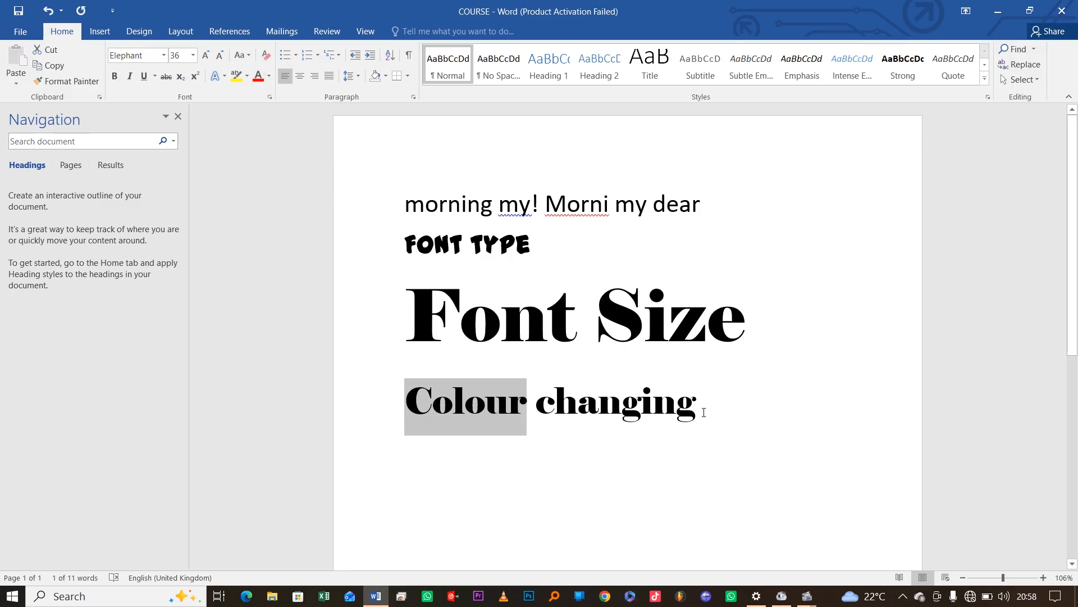
{"action": "left_click_drag", "start_coordinate": [699, 412], "coordinate": [578, 413]}
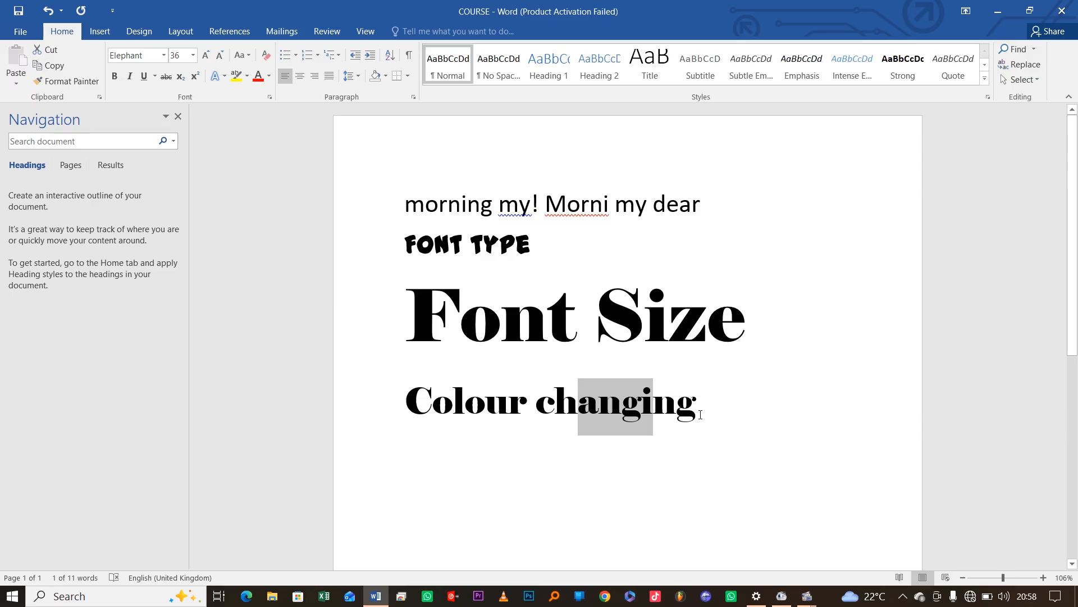
{"action": "left_click_drag", "start_coordinate": [697, 413], "coordinate": [548, 413]}
{"action": "key", "text": "BackSpace"}
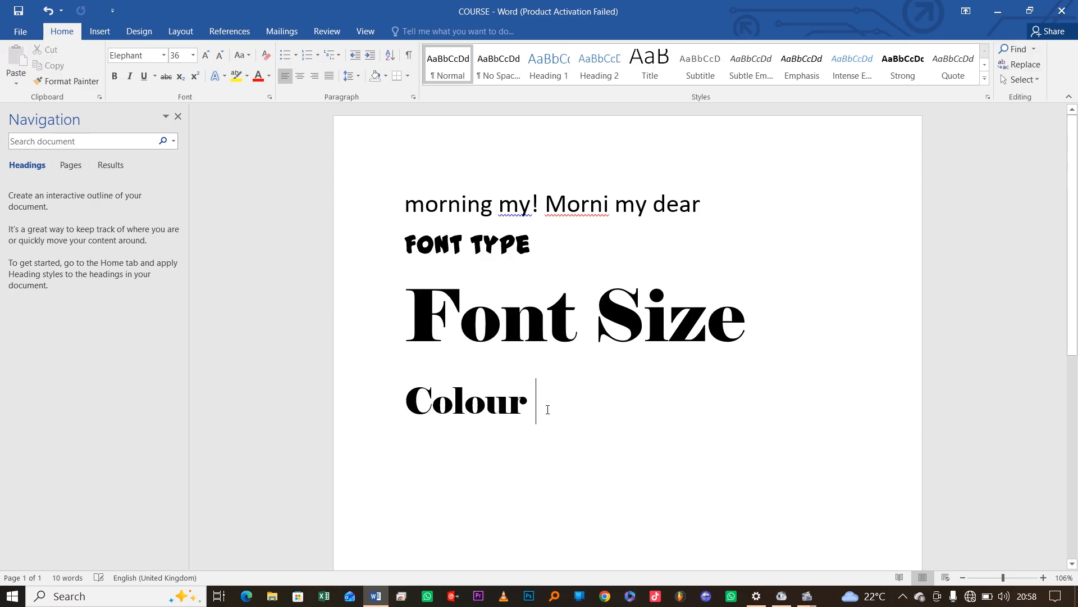
{"action": "key", "text": "BackSpace"}
{"action": "left_click", "coordinate": [408, 404]}
{"action": "type", "text": "Fon"}
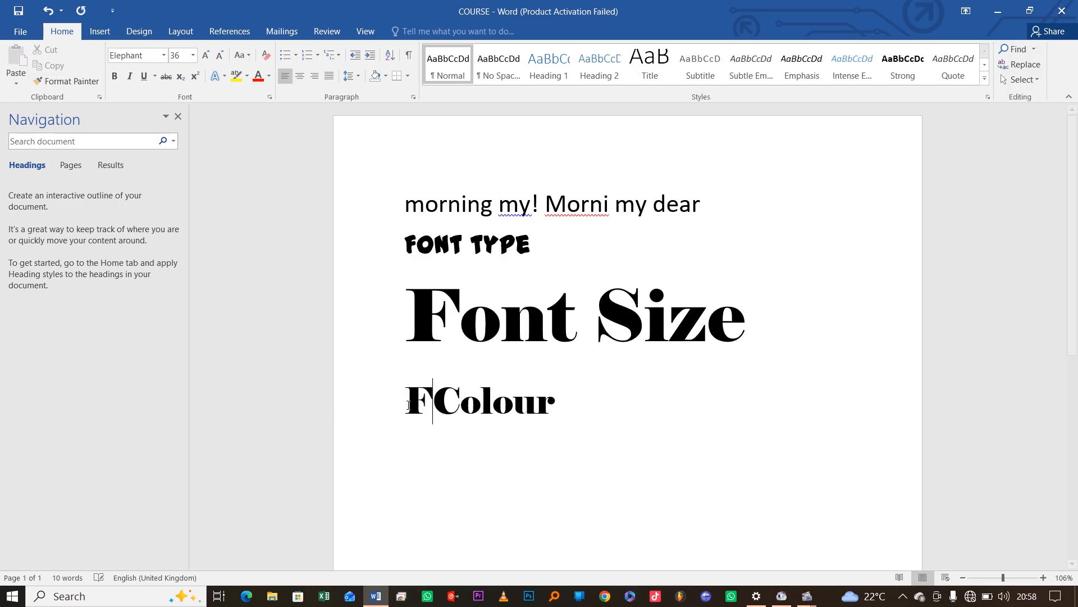
{"action": "type", "text": "t"}
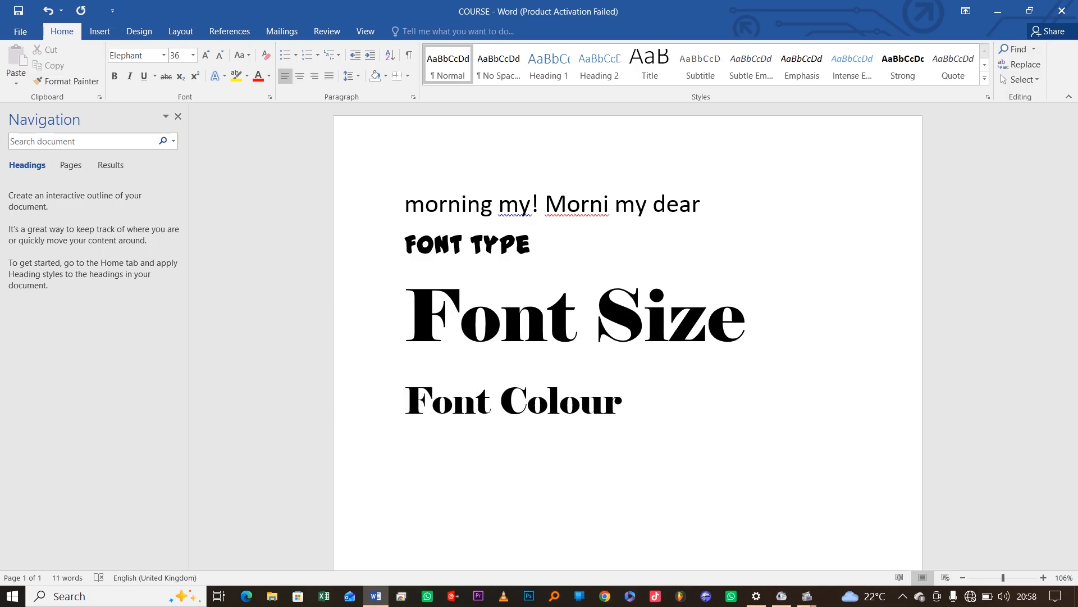
Color the word 'Colour' with the standard Red font color
{"action": "left_click_drag", "start_coordinate": [618, 410], "coordinate": [500, 409]}
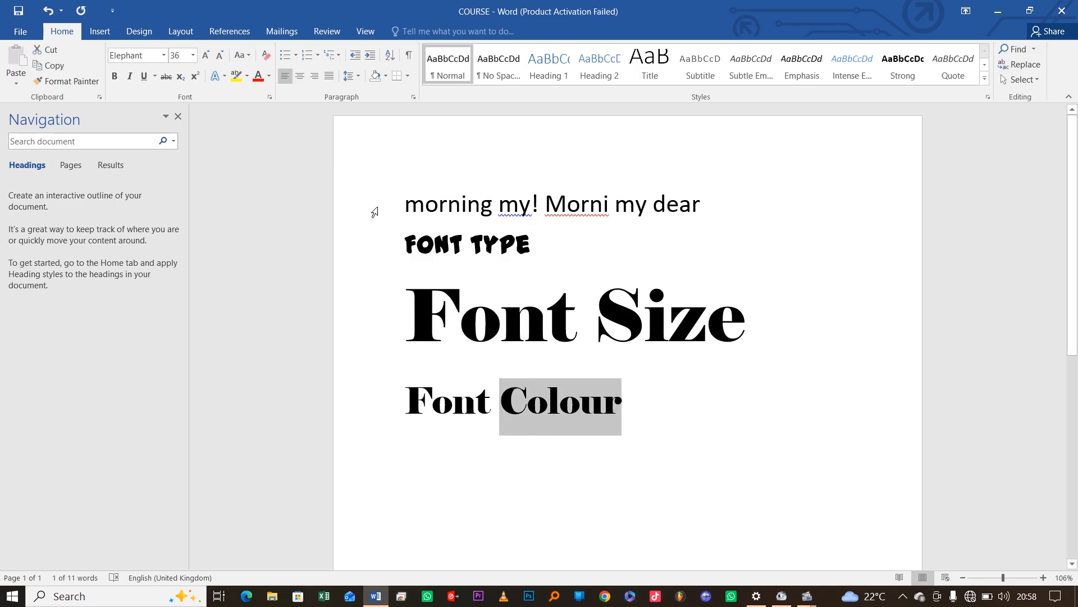
{"action": "left_click", "coordinate": [269, 77]}
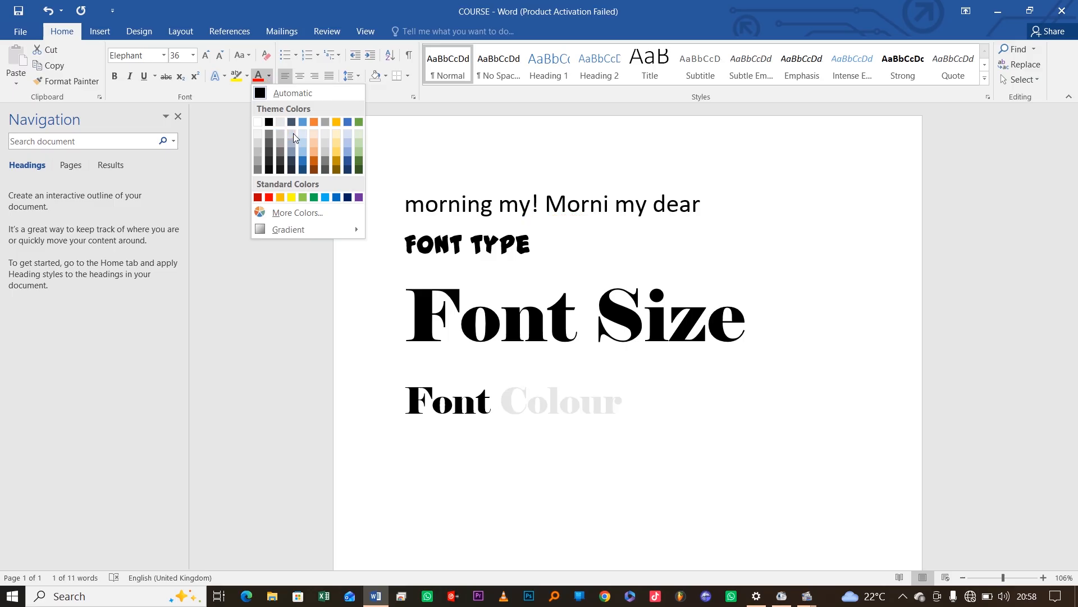
{"action": "left_click", "coordinate": [269, 80]}
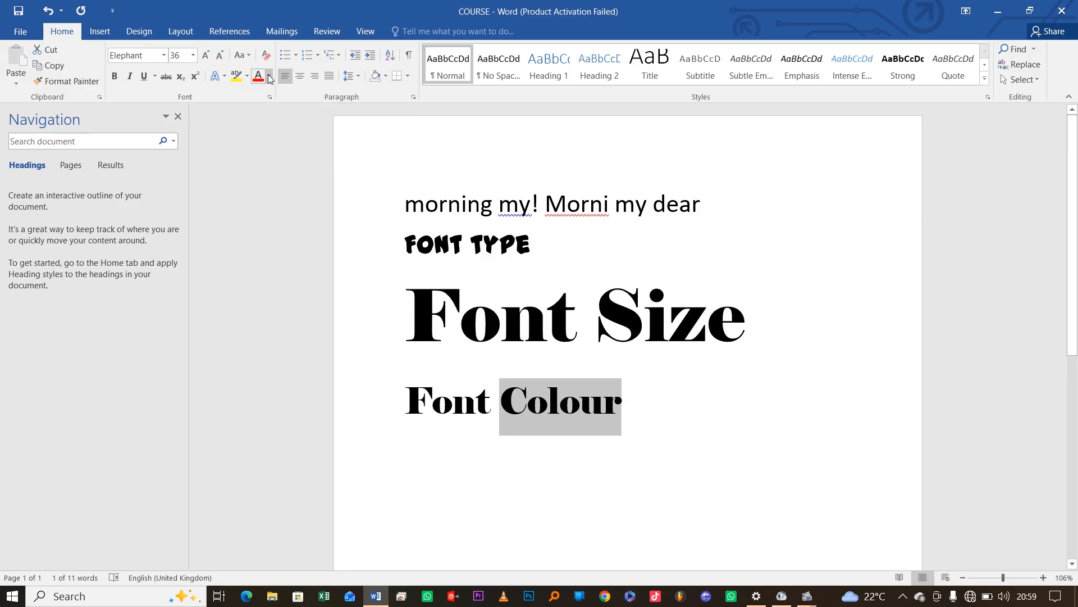
{"action": "left_click", "coordinate": [269, 79]}
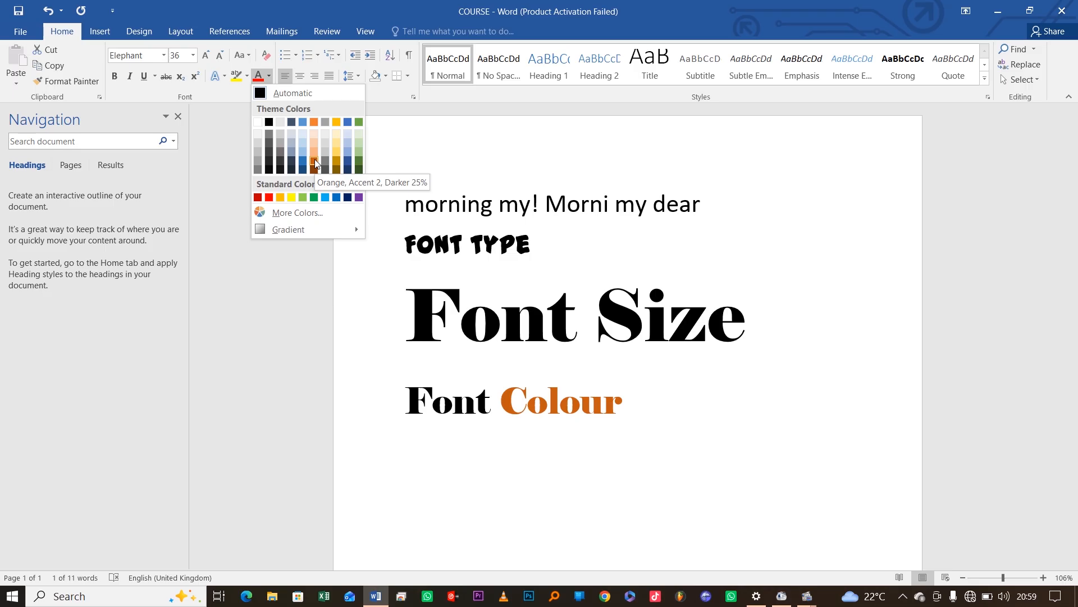
{"action": "left_click", "coordinate": [269, 198]}
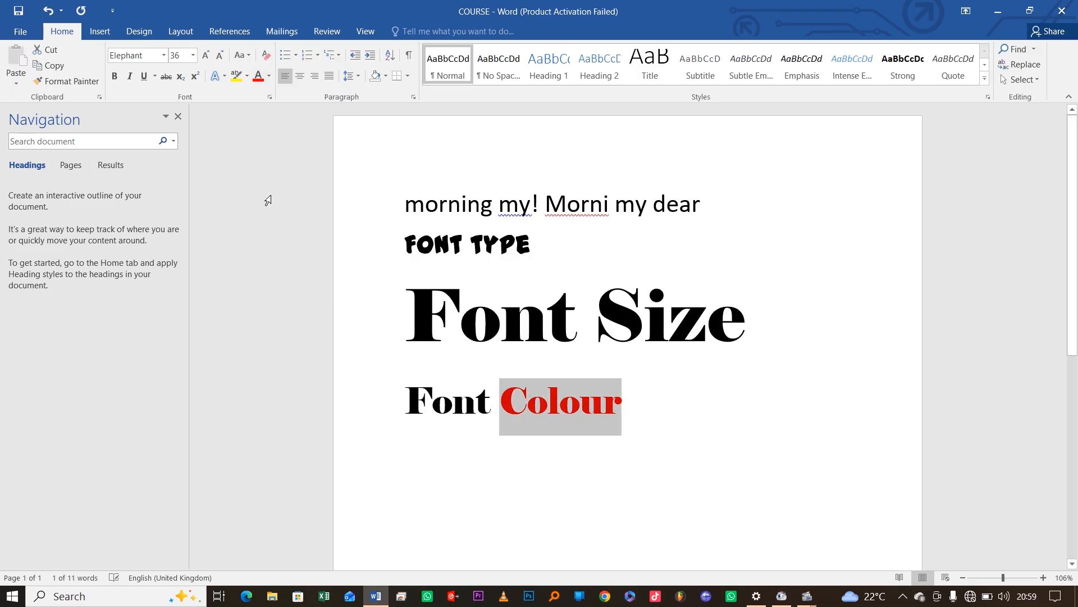
{"action": "left_click", "coordinate": [628, 402]}
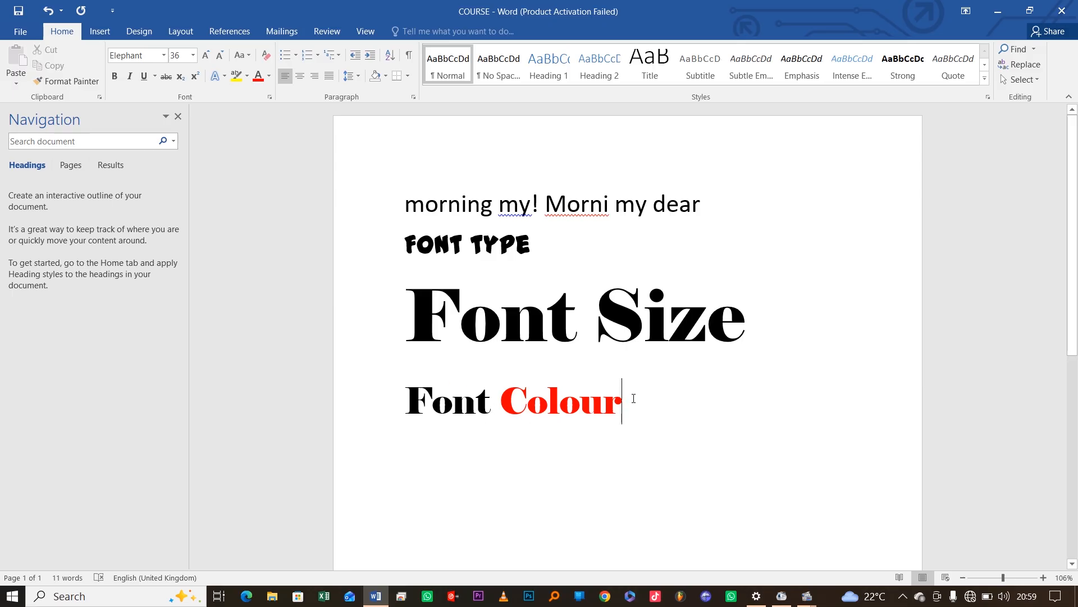
Recolor 'Colour' from red to an orange theme color
{"action": "left_click_drag", "start_coordinate": [623, 404], "coordinate": [496, 403]}
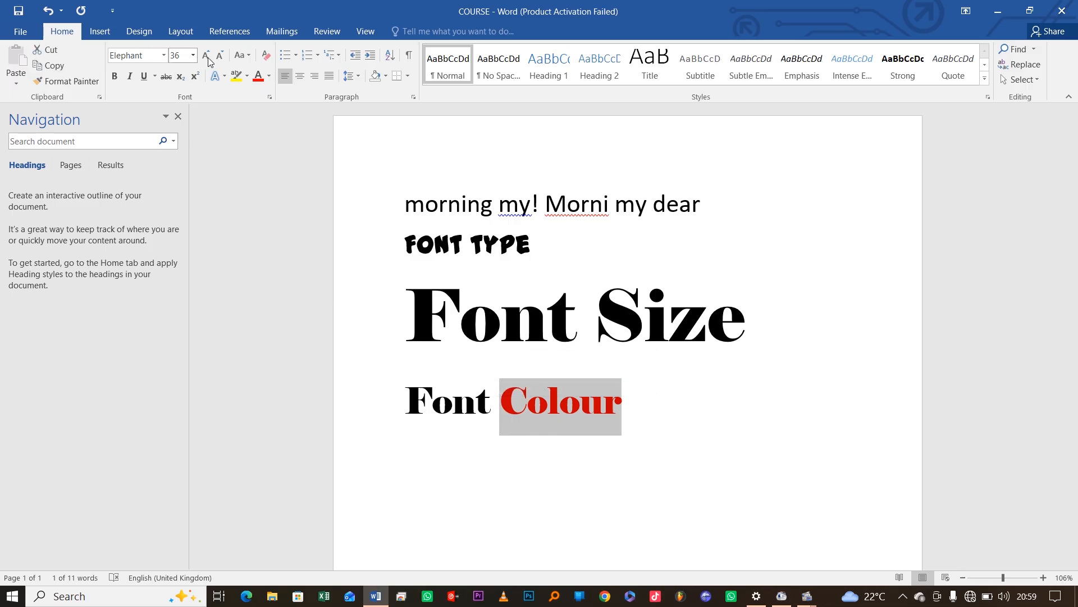
{"action": "left_click", "coordinate": [269, 77]}
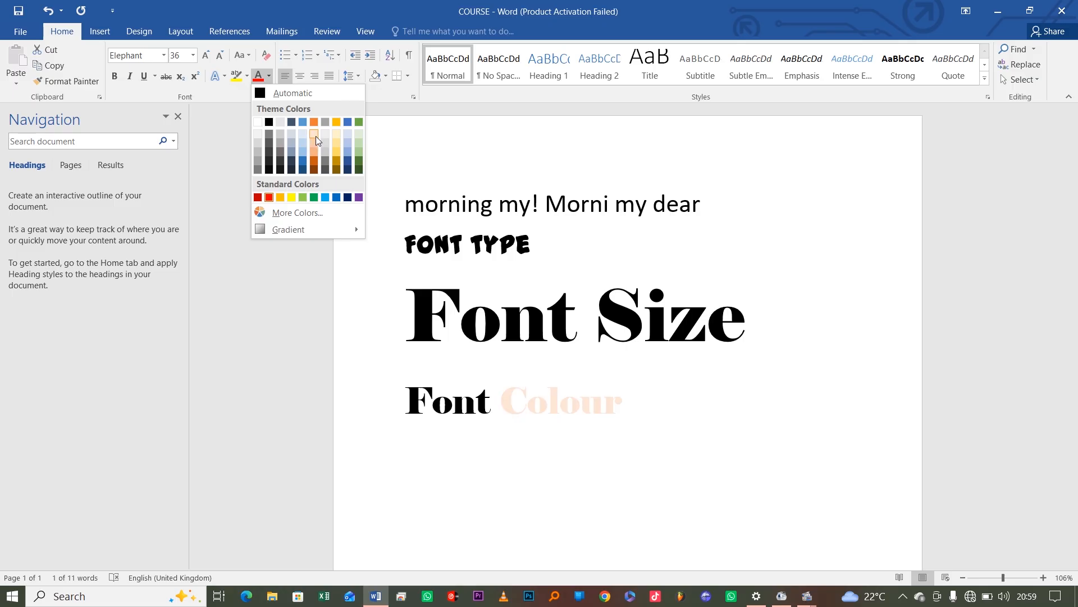
{"action": "left_click", "coordinate": [315, 163]}
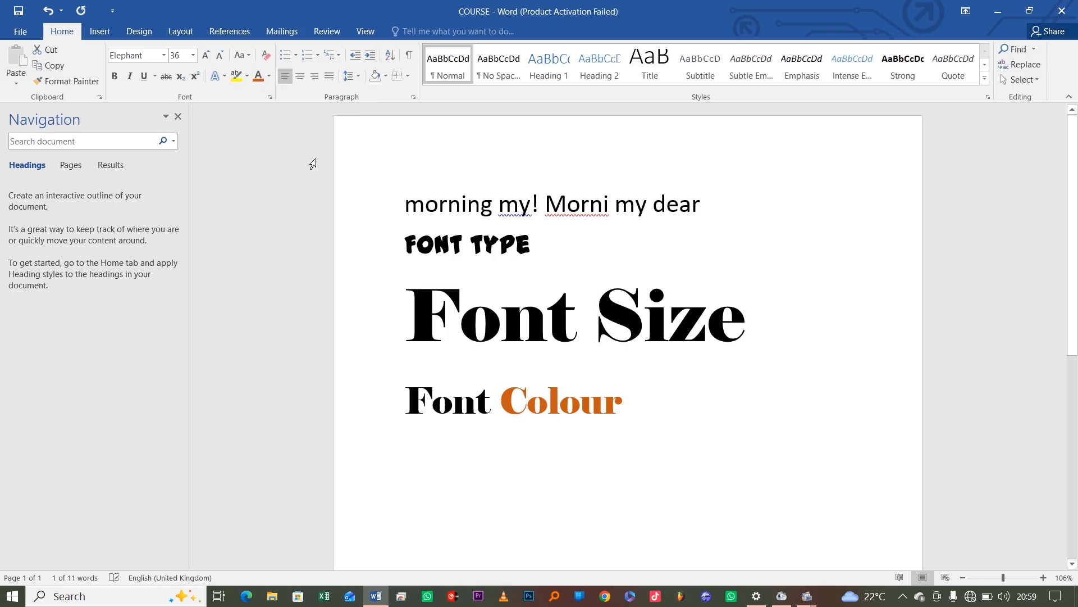
{"action": "left_click", "coordinate": [642, 386]}
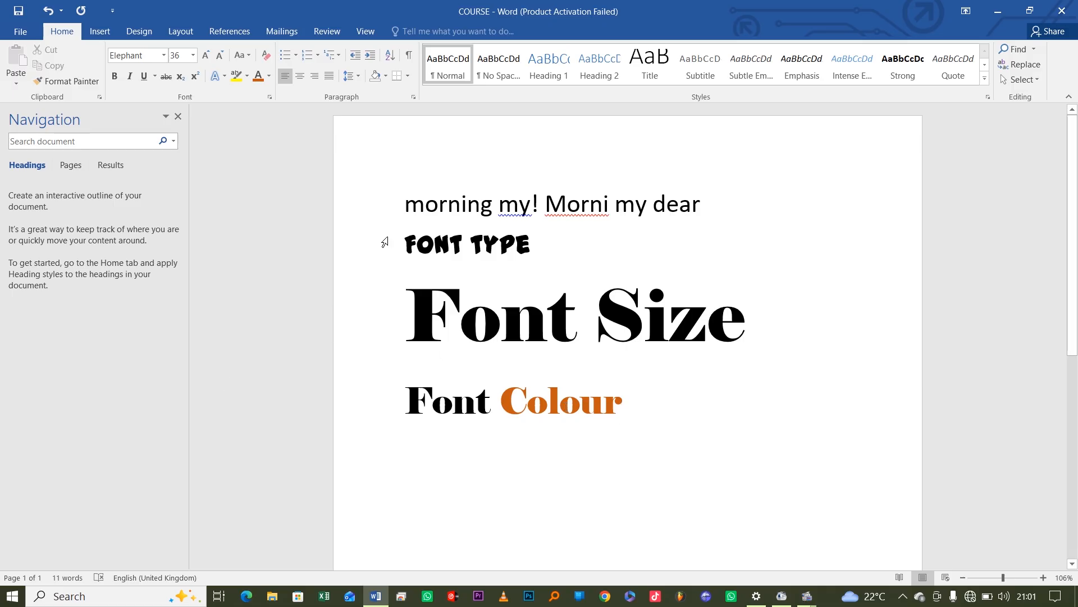
Switch the ribbon from the Insert tab back to the Home tab
{"action": "left_click", "coordinate": [107, 32]}
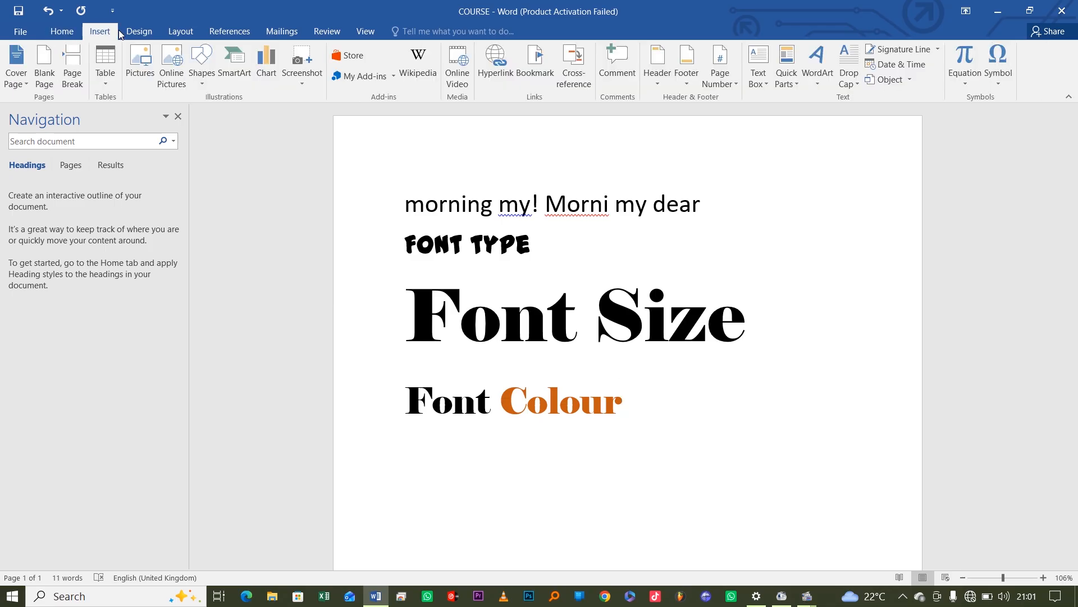
{"action": "left_click", "coordinate": [62, 31]}
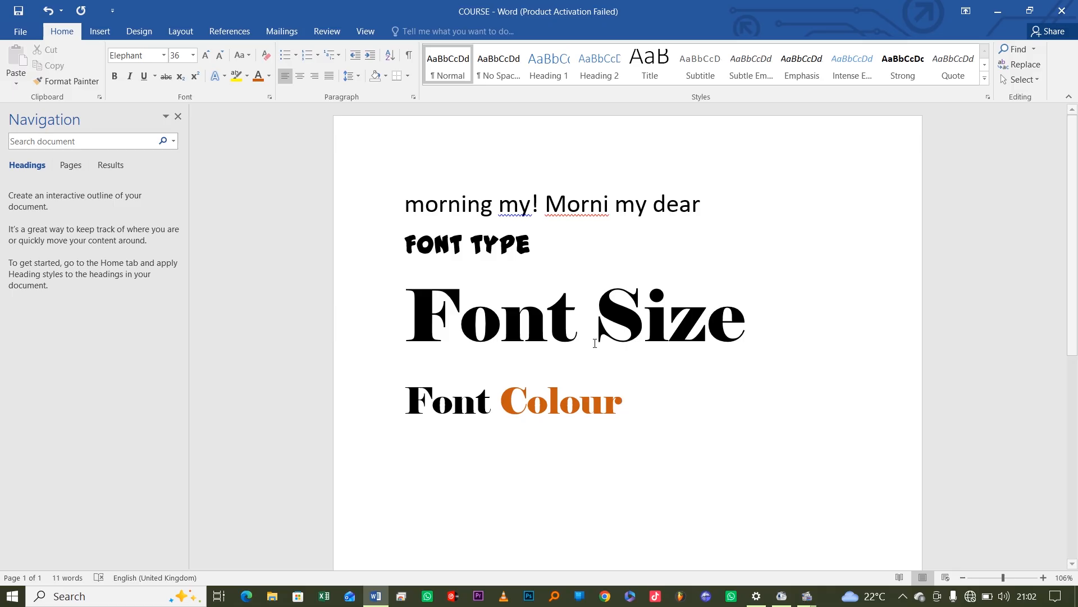
{"action": "mouse_move", "coordinate": [812, 601]}
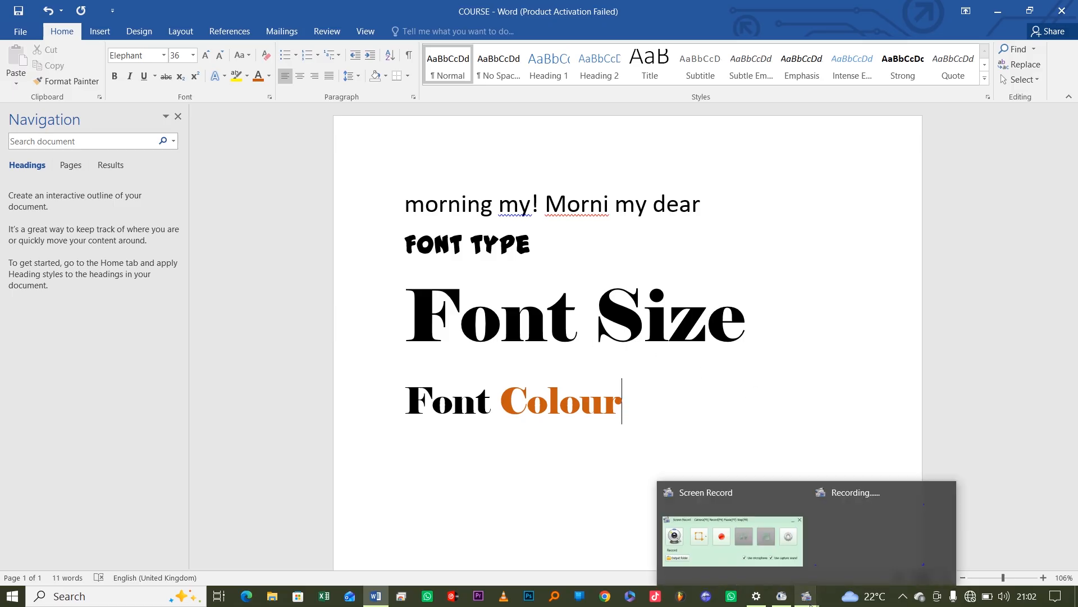
{"action": "mouse_move", "coordinate": [722, 541]}
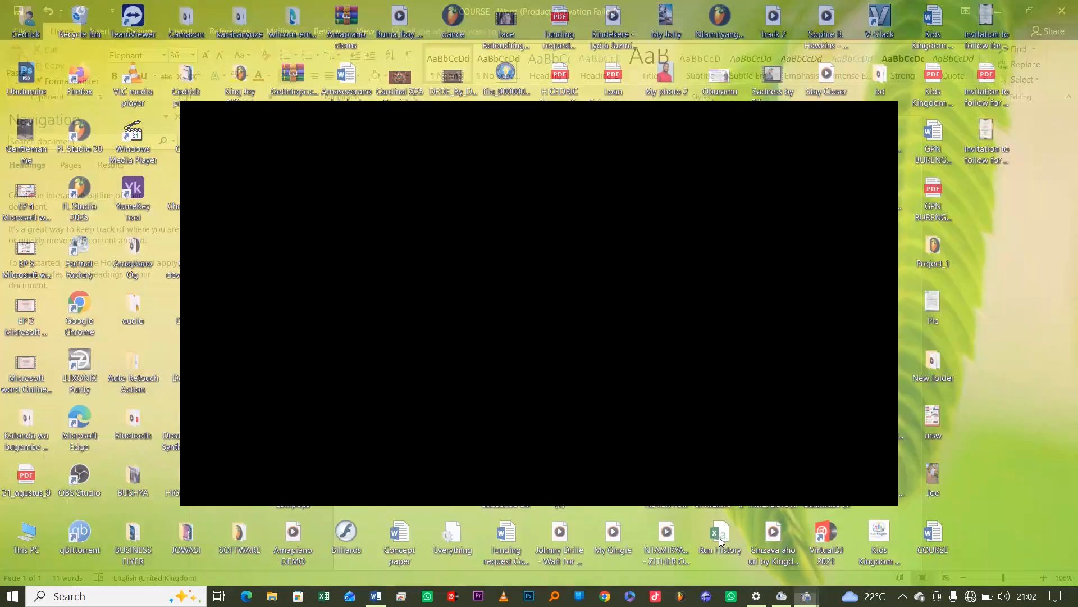